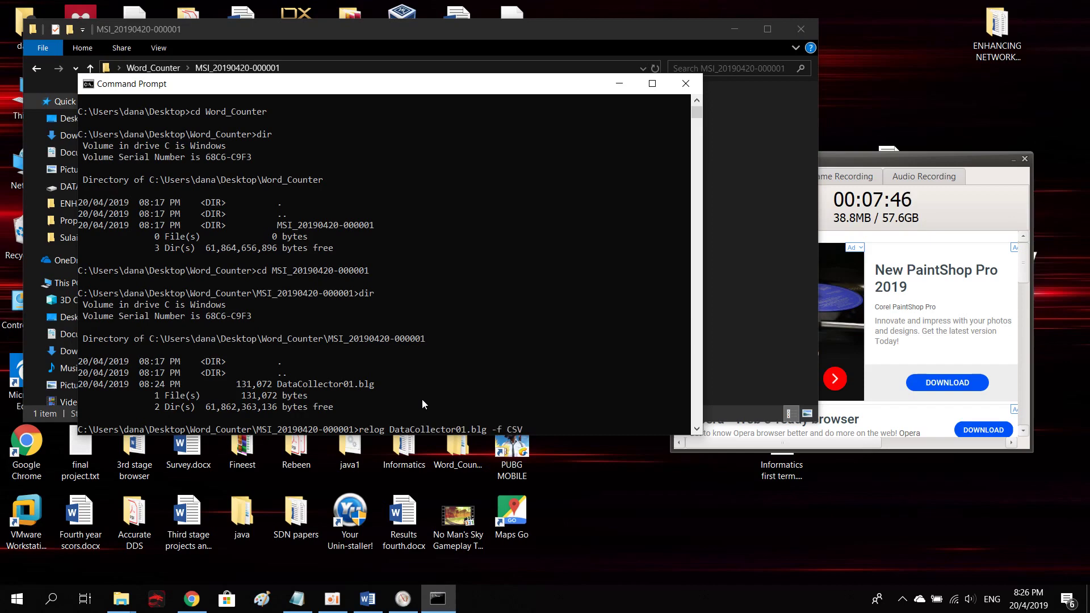
- Complete the relog command with the output option -O DataCollector.csv and run it to convert DataCollector01.blg to CSV
{"action": "type", "text": "-O"}
{"action": "type", "text": "Dataco"}
{"action": "key", "text": "BackSpace"}
{"action": "key", "text": "BackSpace"}
{"action": "type", "text": "Collector"}
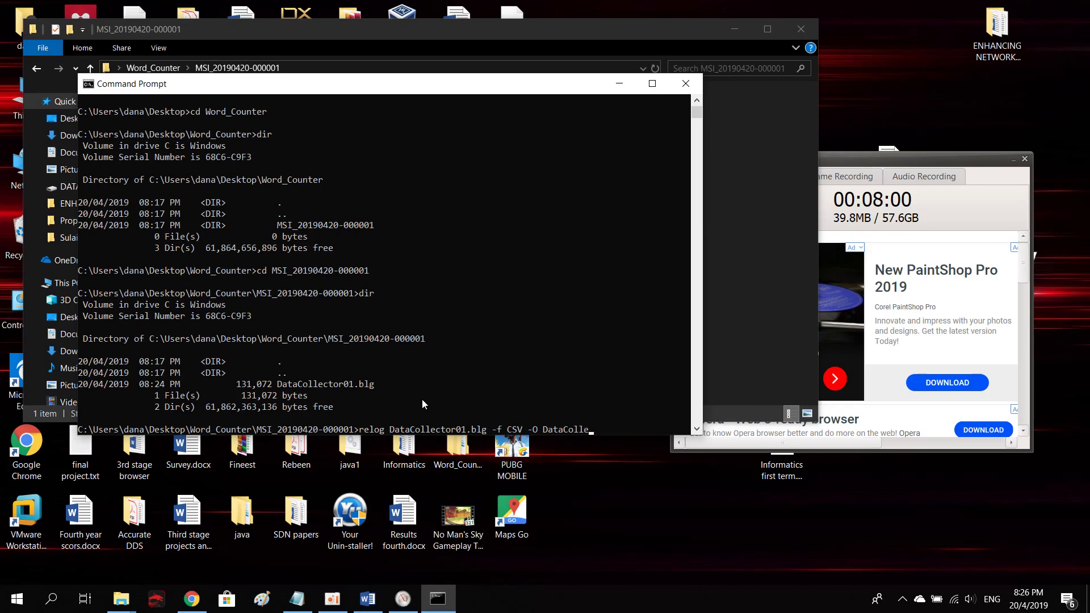
{"action": "type", "text": ".csv"}
{"action": "key", "text": "Return"}
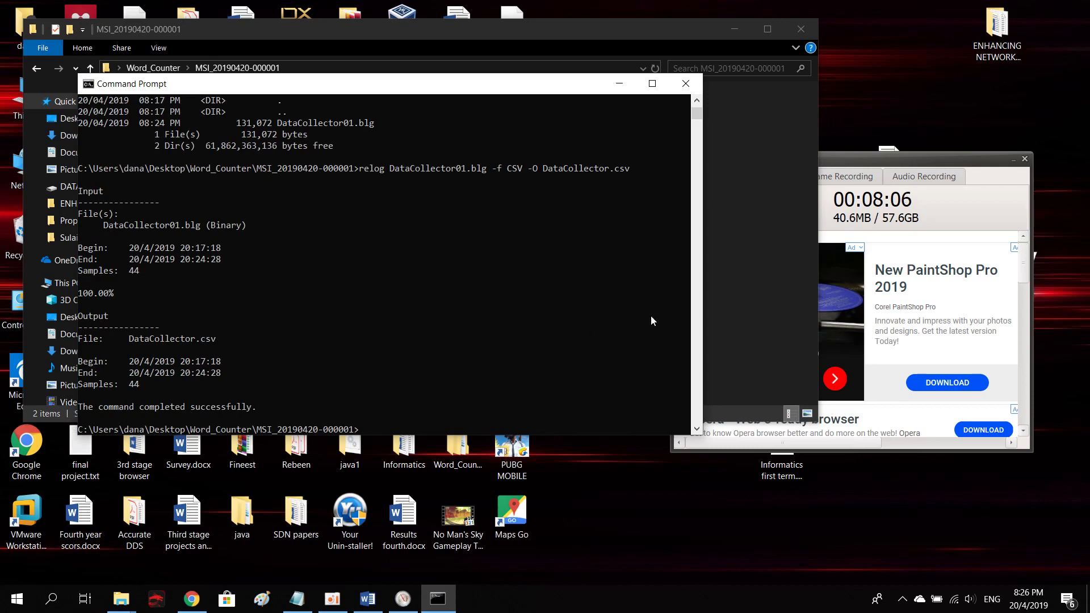
{"action": "left_click", "coordinate": [768, 288]}
{"action": "left_click", "coordinate": [200, 111]}
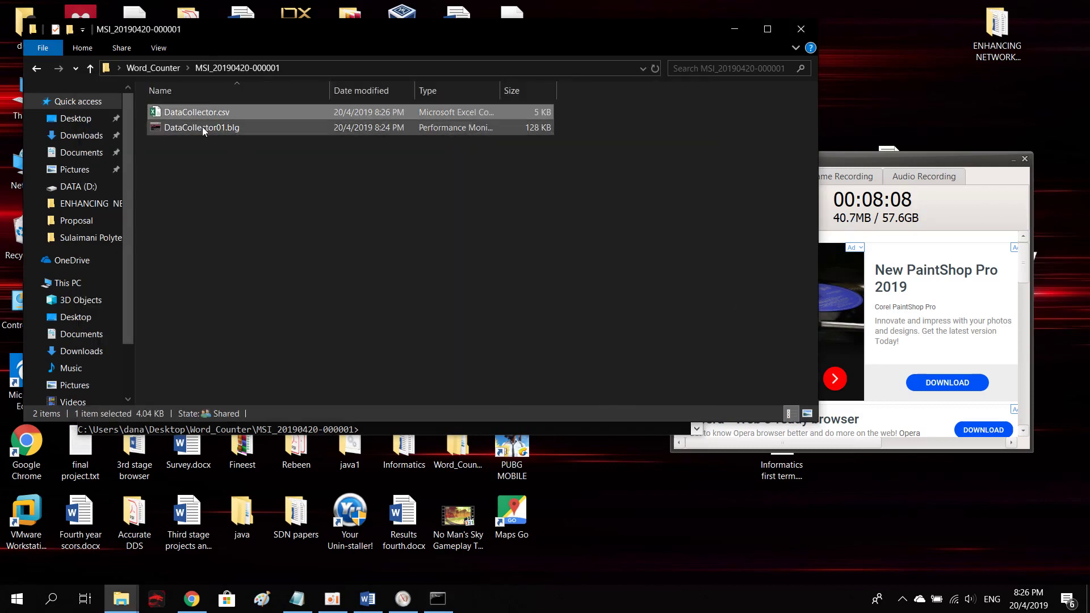
{"action": "double_click", "coordinate": [193, 111]}
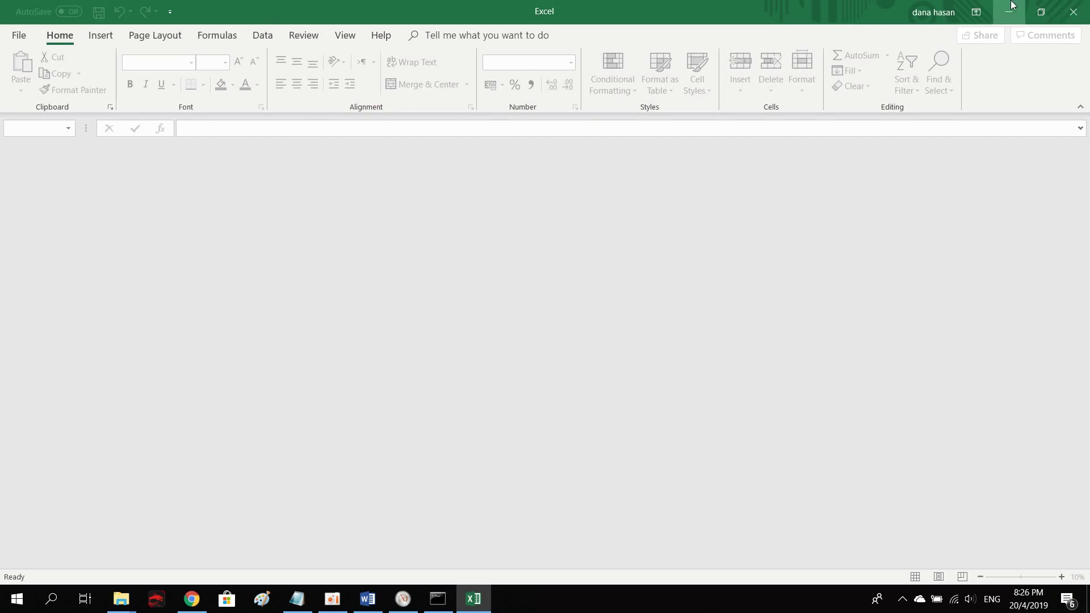
{"action": "left_click", "coordinate": [1083, 11]}
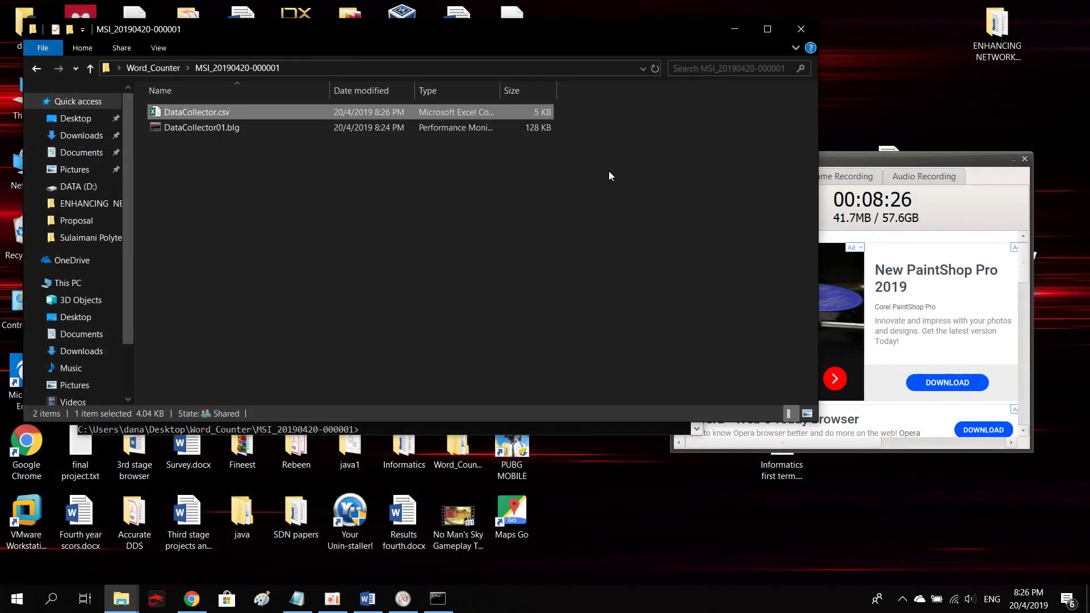
{"action": "double_click", "coordinate": [247, 112]}
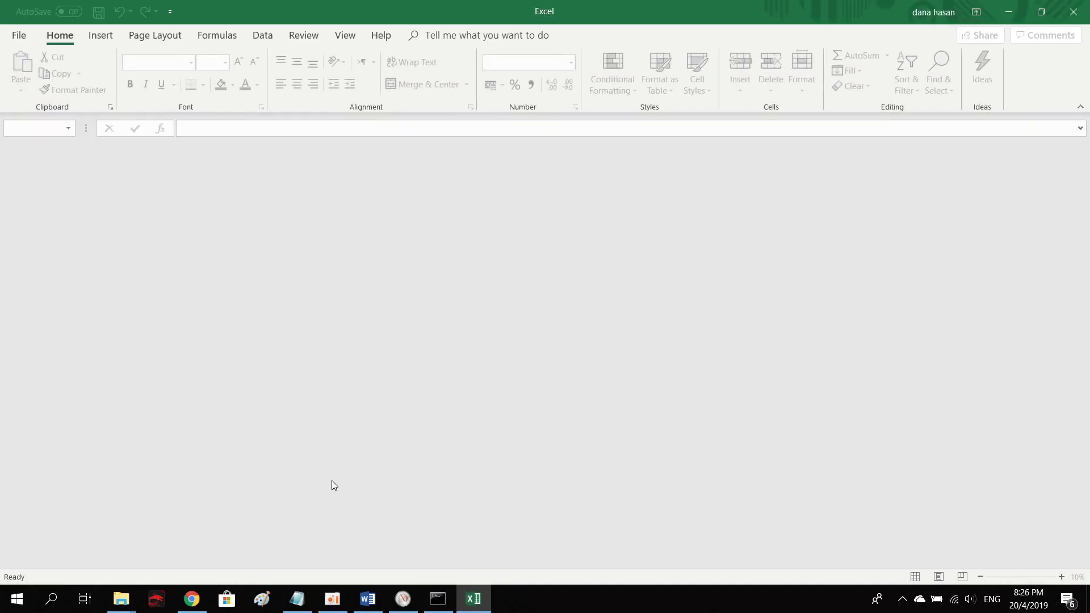
- Try to browse the computer for a workbook from Excel's Open page
{"action": "mouse_move", "coordinate": [442, 609]}
{"action": "left_click", "coordinate": [19, 36]}
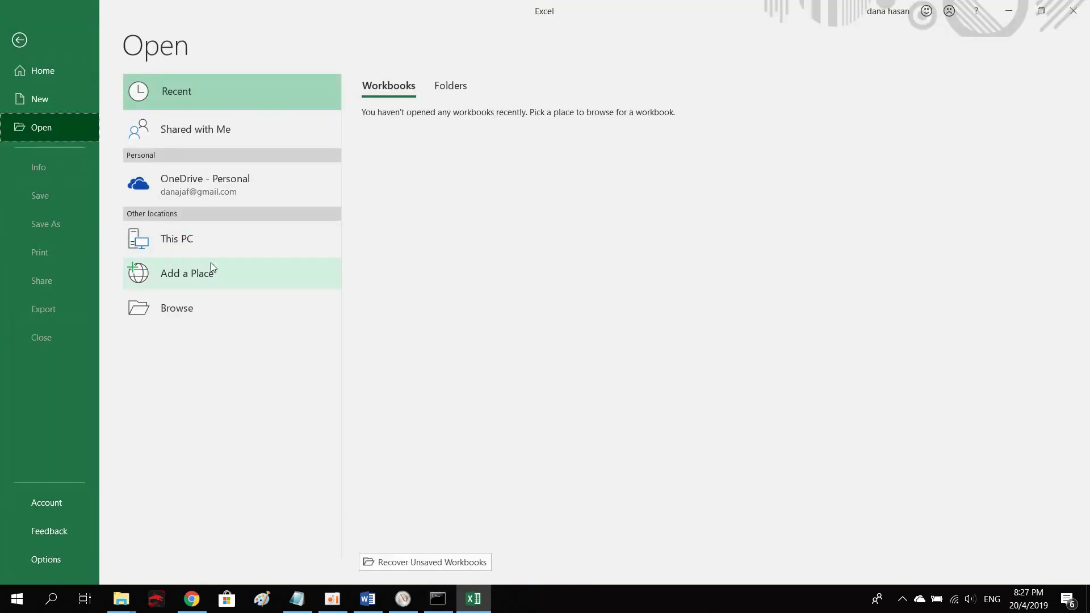
{"action": "left_click", "coordinate": [192, 315]}
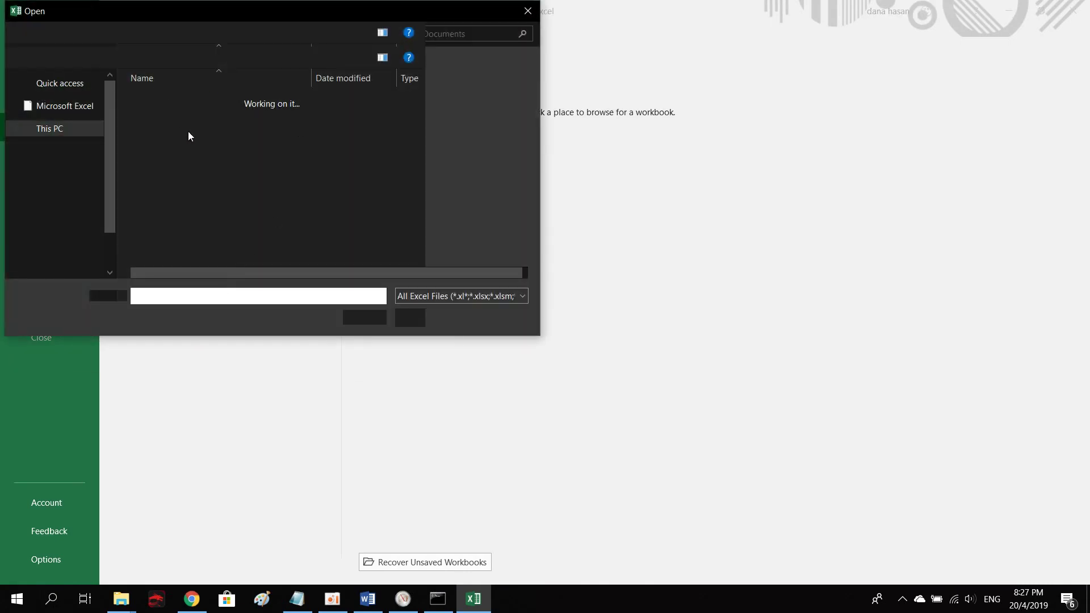
{"action": "right_click", "coordinate": [541, 610]}
{"action": "left_click", "coordinate": [448, 542]}
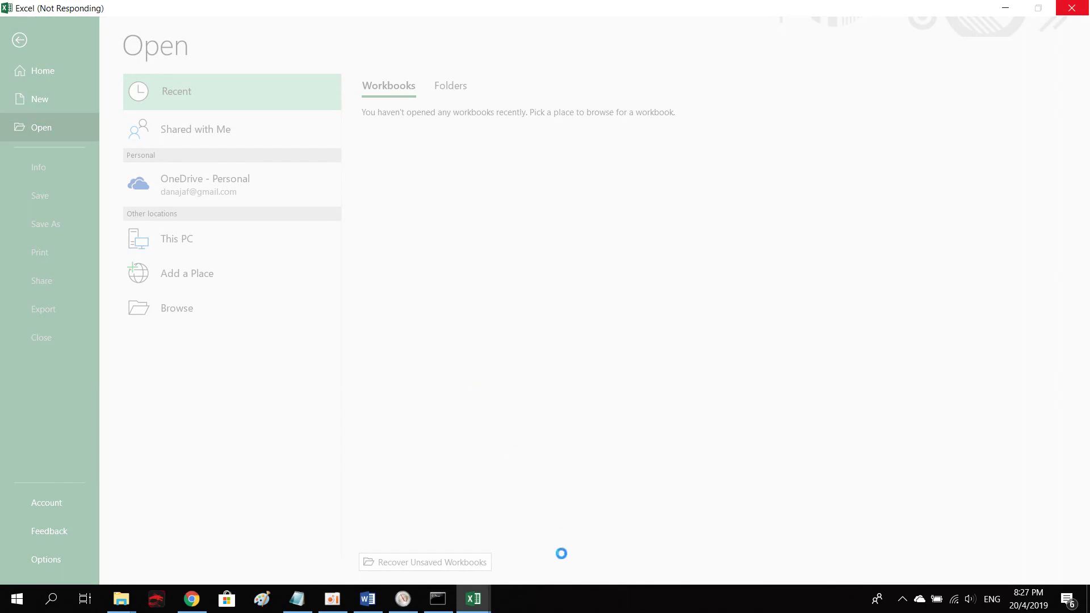
{"action": "mouse_move", "coordinate": [474, 599]}
{"action": "left_click", "coordinate": [527, 534]}
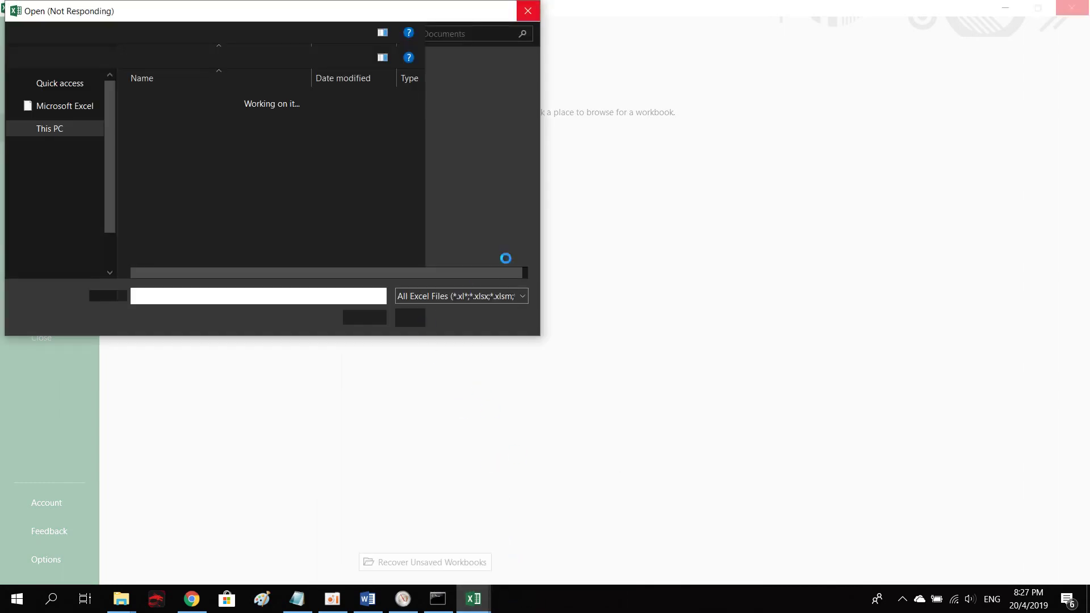
{"action": "left_click", "coordinate": [534, 8]}
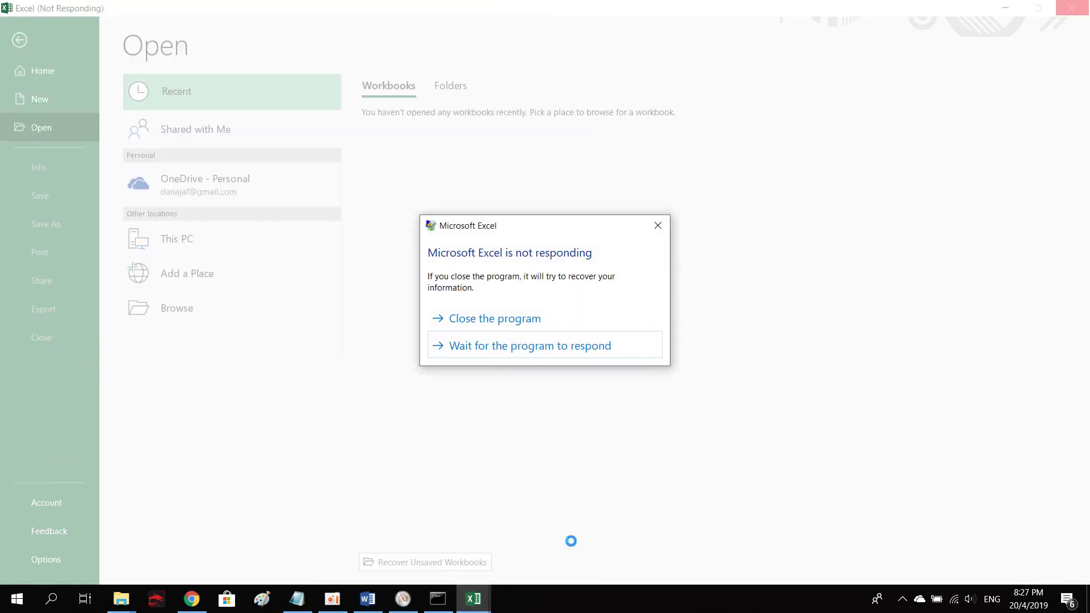
{"action": "left_click", "coordinate": [480, 316]}
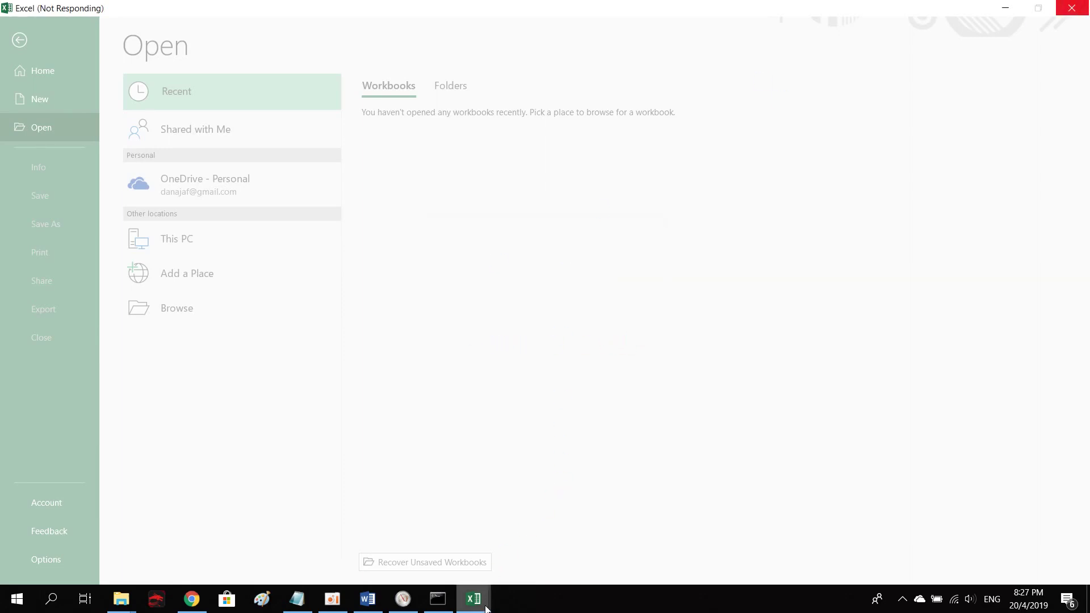
{"action": "mouse_move", "coordinate": [473, 599]}
{"action": "right_click", "coordinate": [536, 599]}
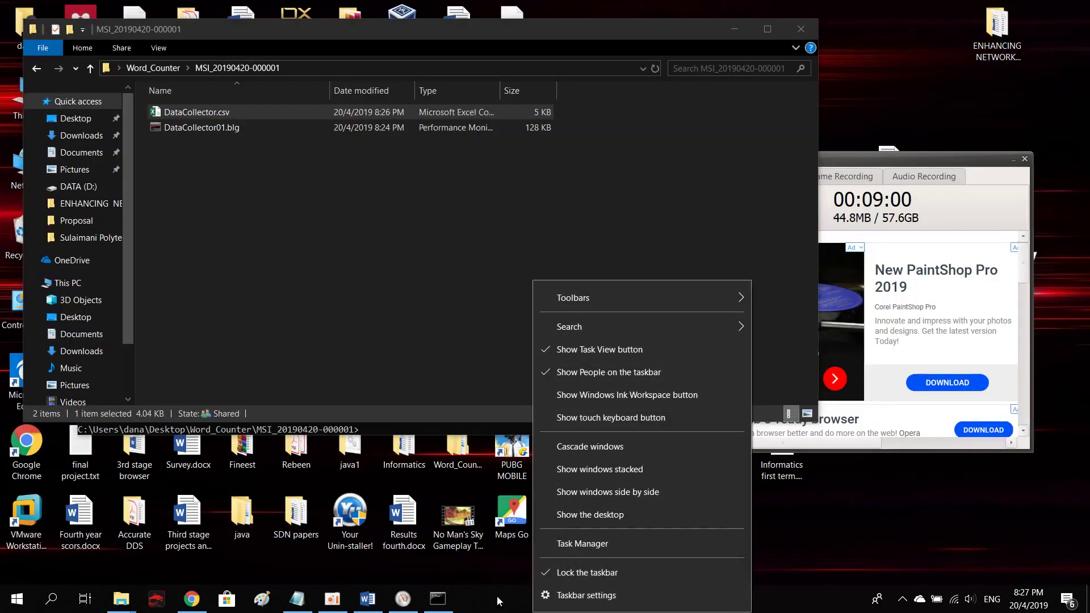
{"action": "left_click", "coordinate": [417, 295]}
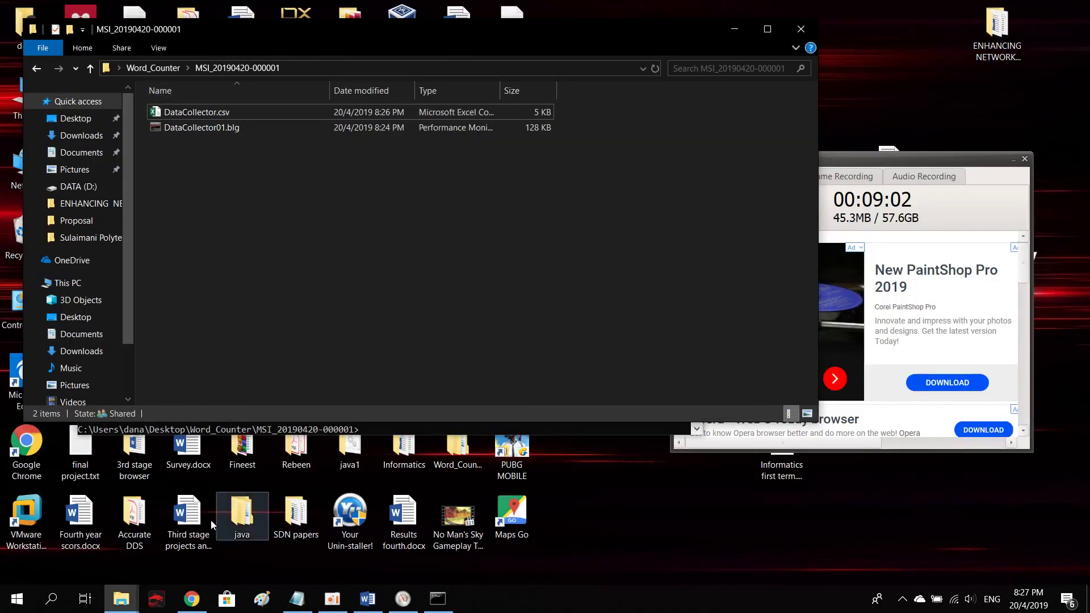
- Relaunch Excel from a system search and try to browse for a file to open
{"action": "left_click", "coordinate": [16, 599]}
{"action": "type", "text": "excel"}
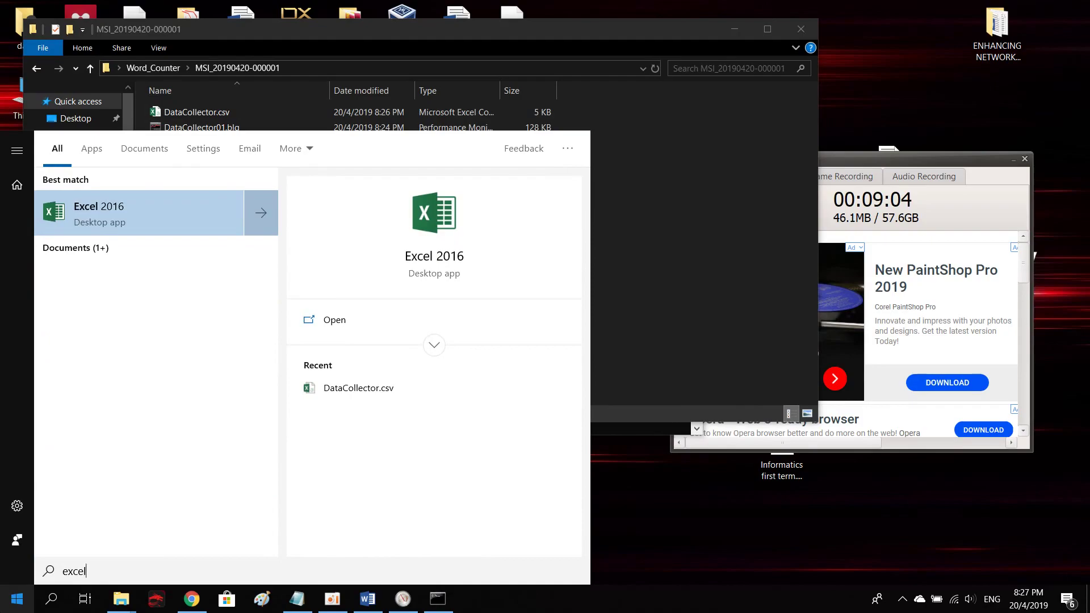
{"action": "key", "text": "Return"}
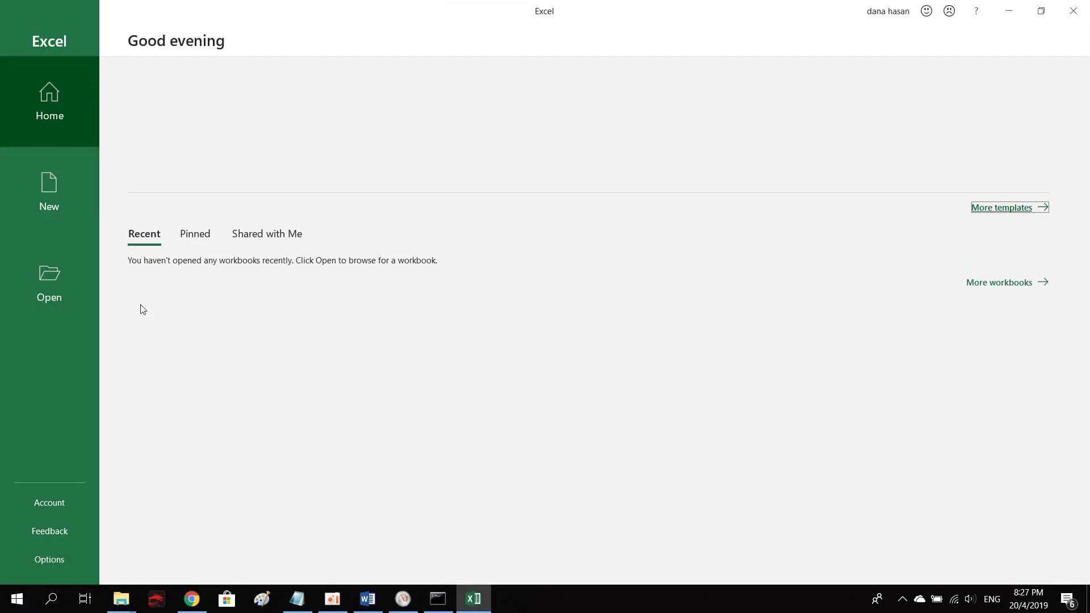
{"action": "left_click", "coordinate": [48, 286]}
{"action": "left_click", "coordinate": [178, 315]}
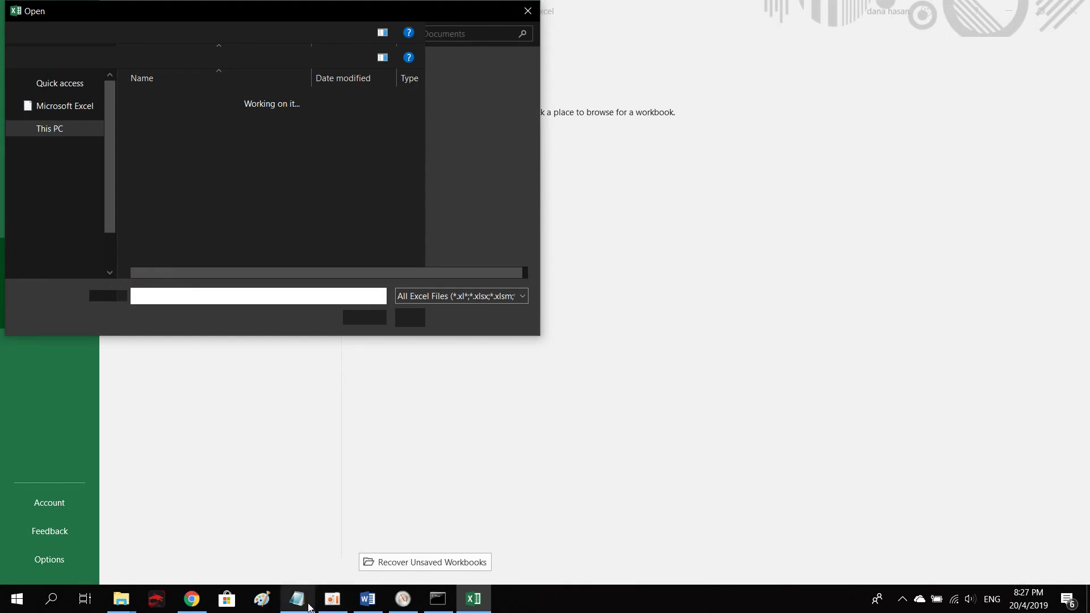
- Switch to Command Prompt and review the output of the relog conversion
{"action": "left_click", "coordinate": [441, 601]}
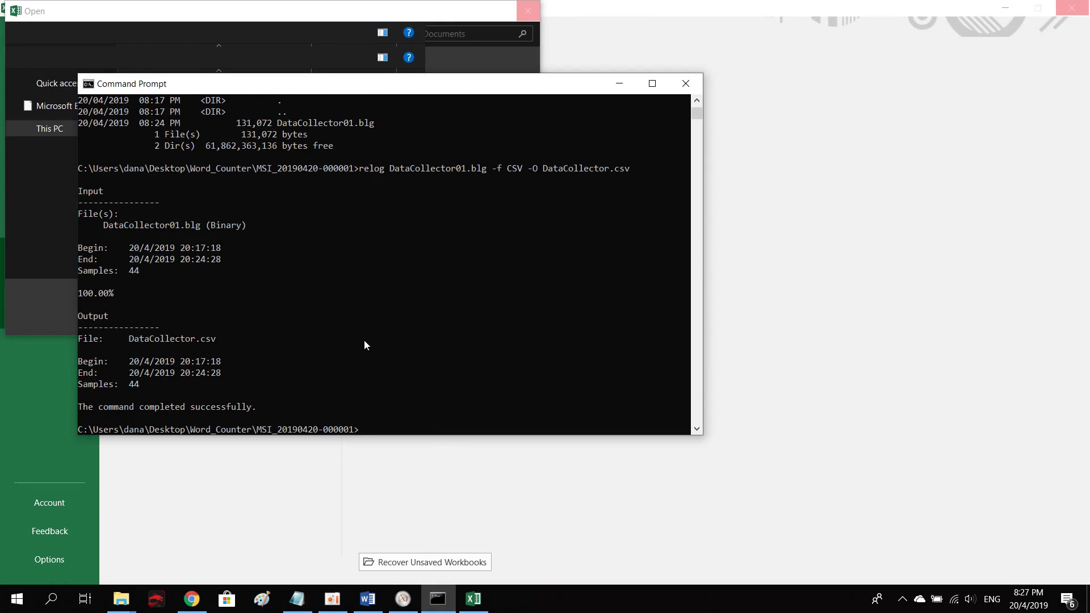
{"action": "scroll", "coordinate": [364, 344], "scroll_direction": "down", "scroll_amount": 2}
{"action": "scroll", "coordinate": [364, 344], "scroll_direction": "up", "scroll_amount": 2}
{"action": "scroll", "coordinate": [364, 345], "scroll_direction": "down", "scroll_amount": 2}
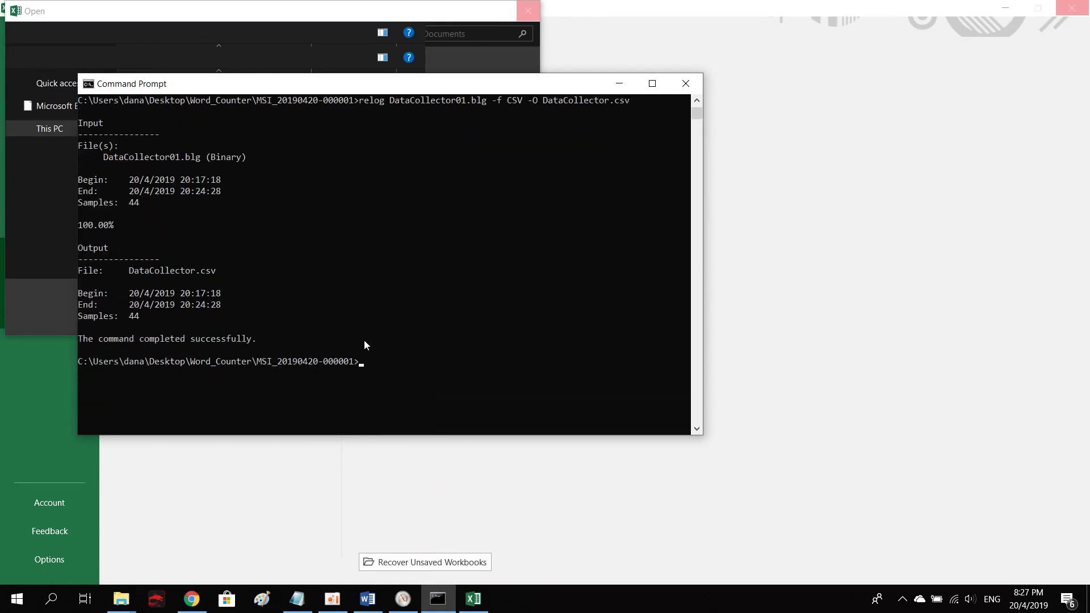
{"action": "left_click", "coordinate": [227, 16]}
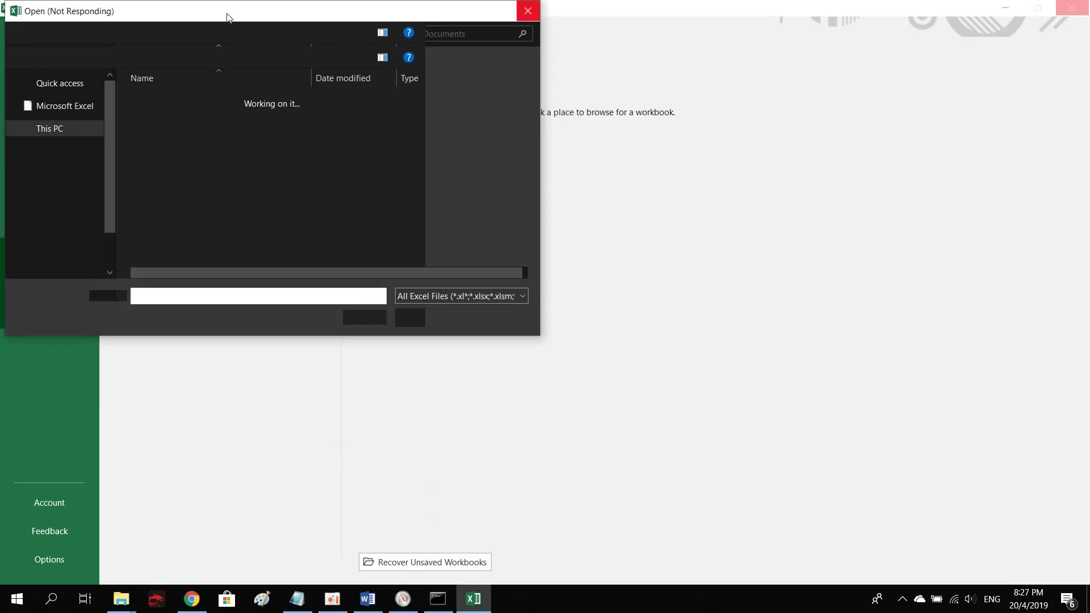
{"action": "left_click_drag", "start_coordinate": [227, 17], "coordinate": [411, 31]}
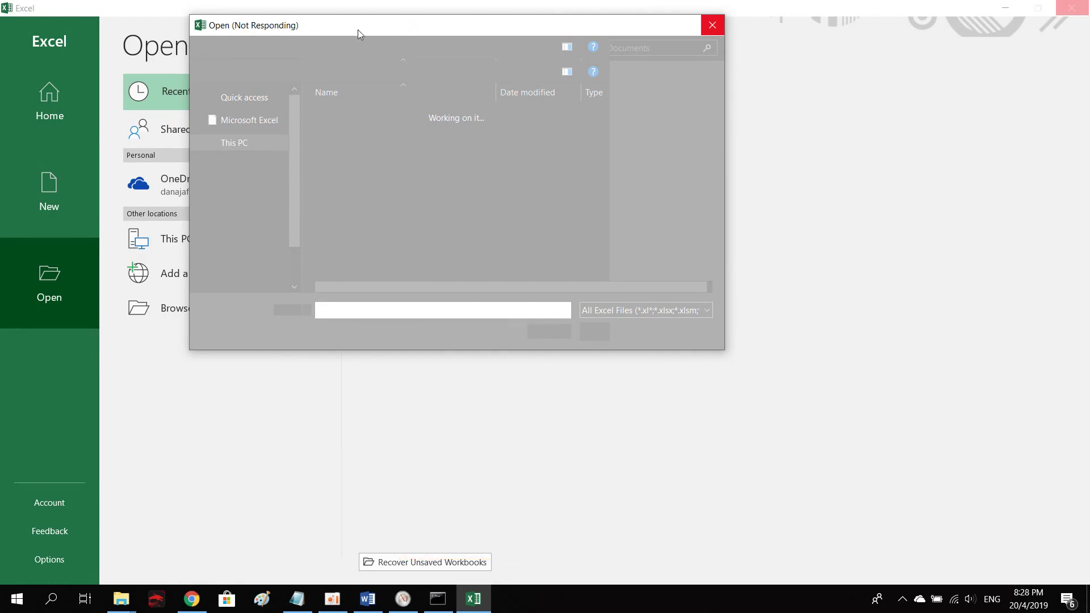
{"action": "left_click_drag", "start_coordinate": [357, 30], "coordinate": [395, 77]}
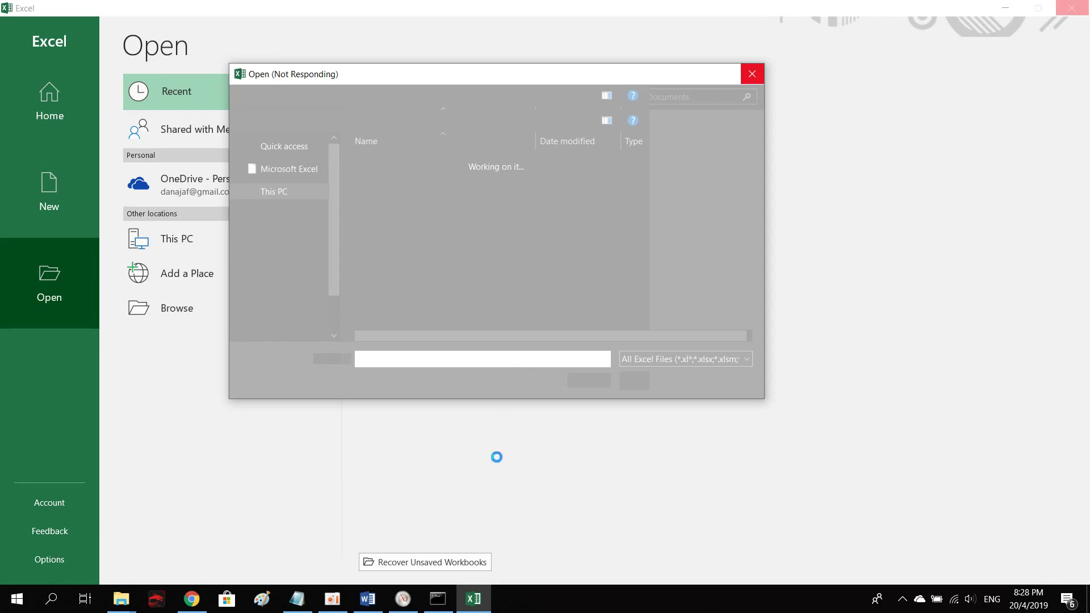
{"action": "left_click", "coordinate": [340, 600]}
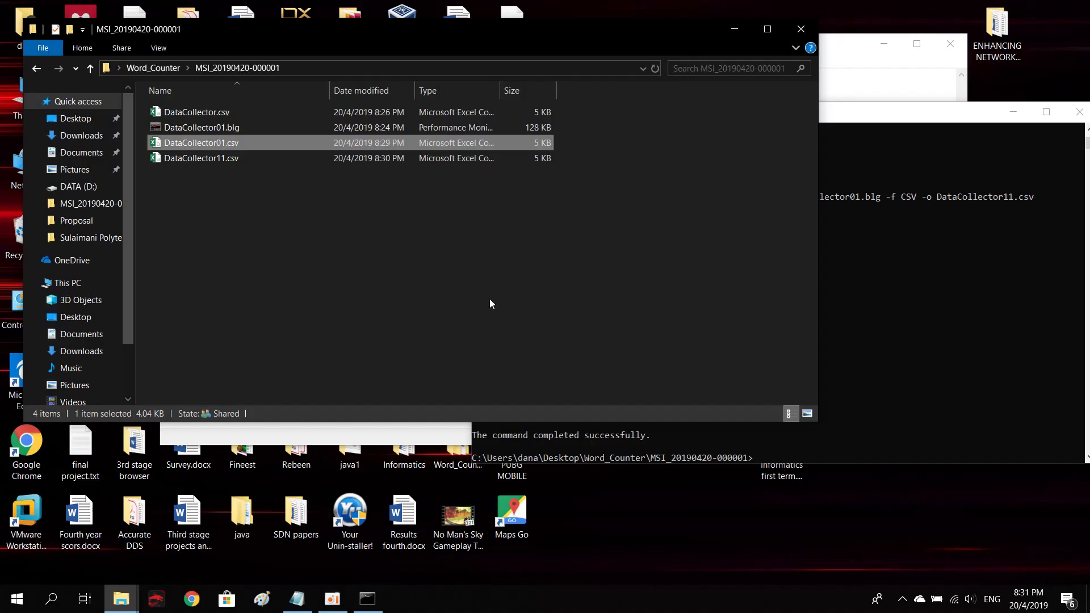
{"action": "left_click", "coordinate": [491, 303]}
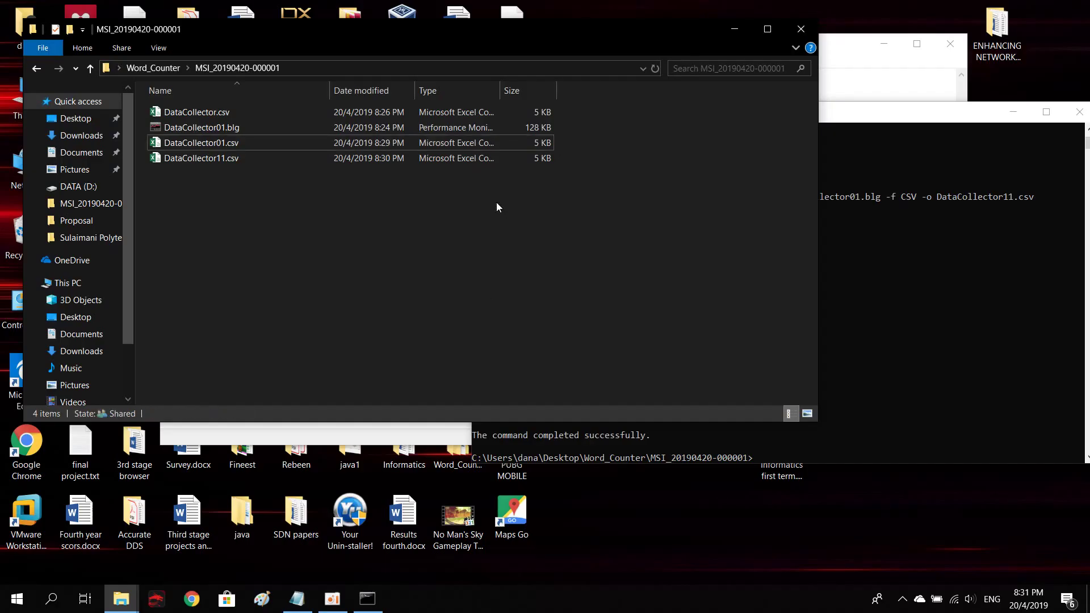
- Search the system for "excel", launch Excel 2016 and bring up the file browser for opening a workbook
{"action": "left_click", "coordinate": [17, 599]}
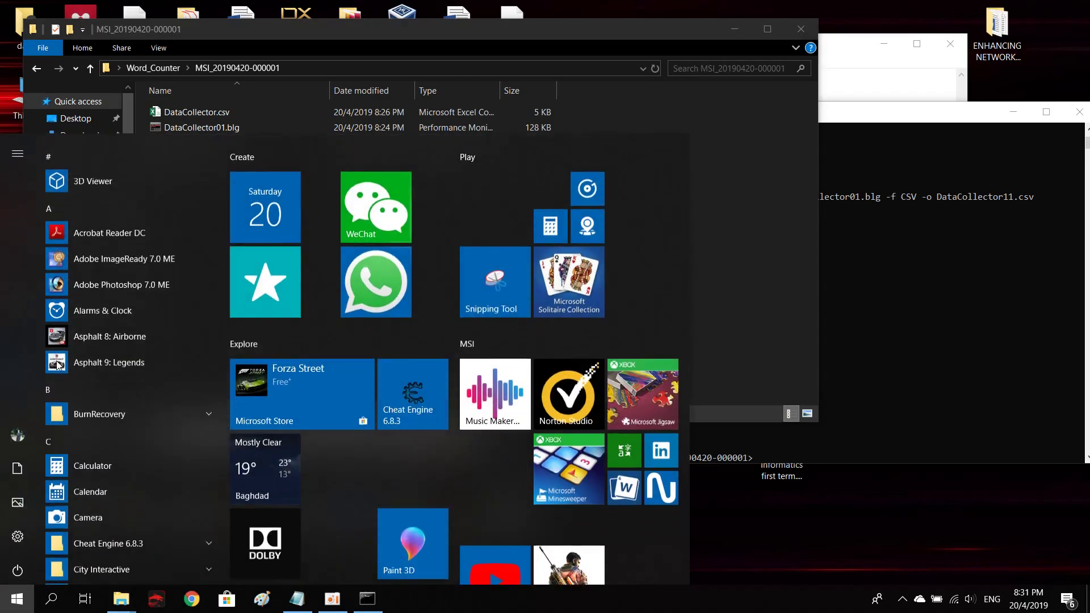
{"action": "type", "text": "excel"}
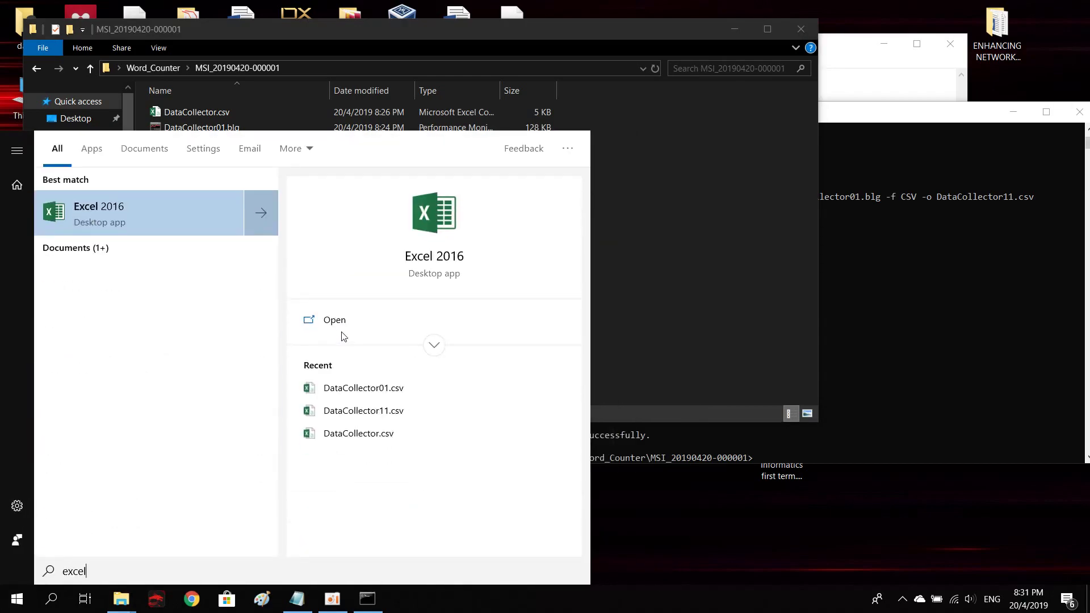
{"action": "key", "text": "Return"}
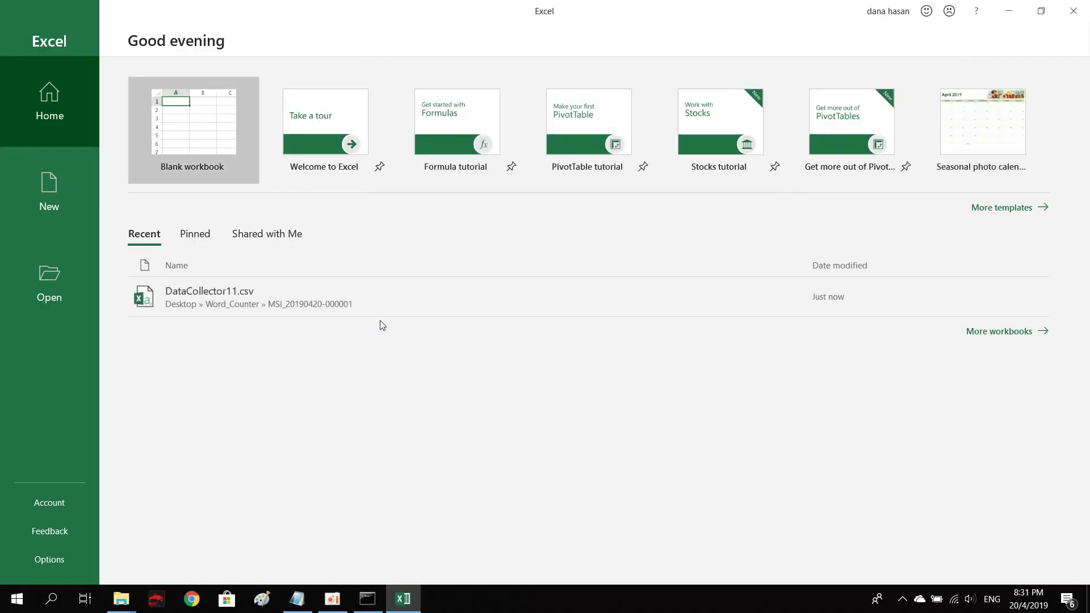
{"action": "left_click", "coordinate": [51, 275]}
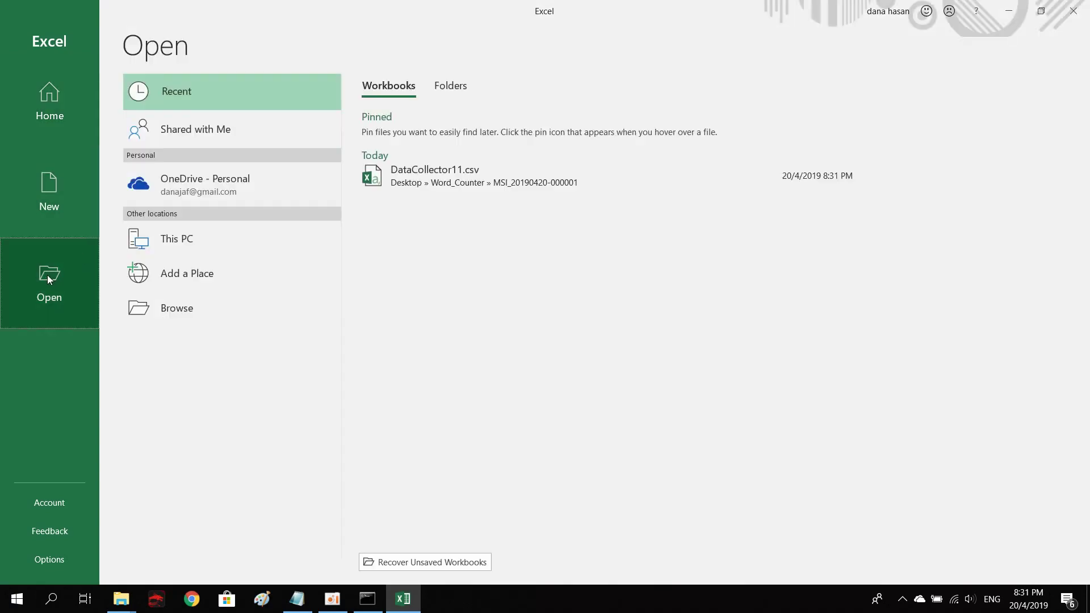
{"action": "left_click", "coordinate": [173, 313]}
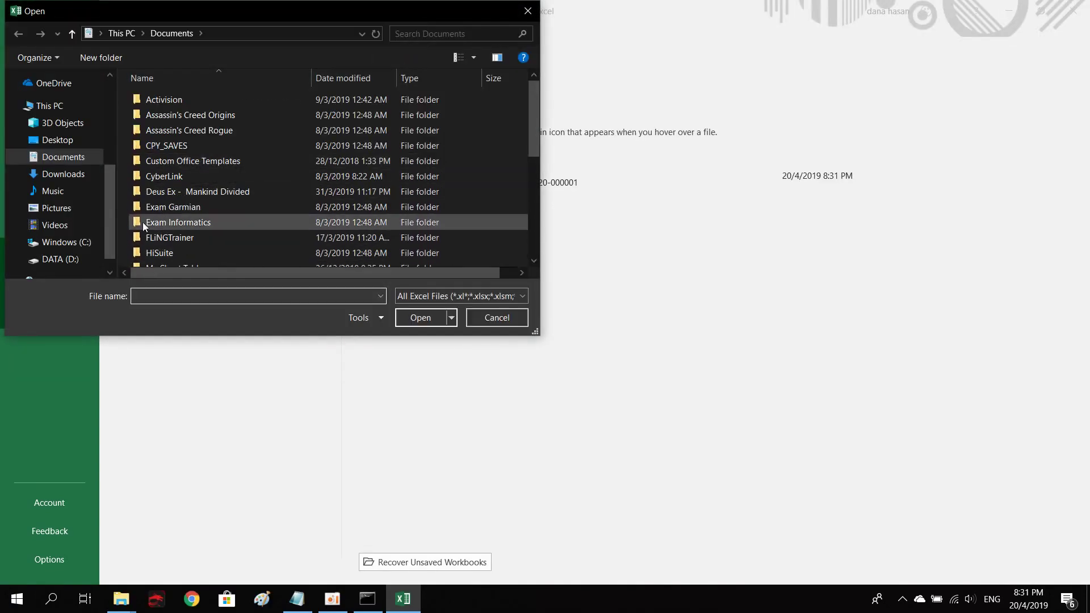
{"action": "left_click", "coordinate": [68, 139]}
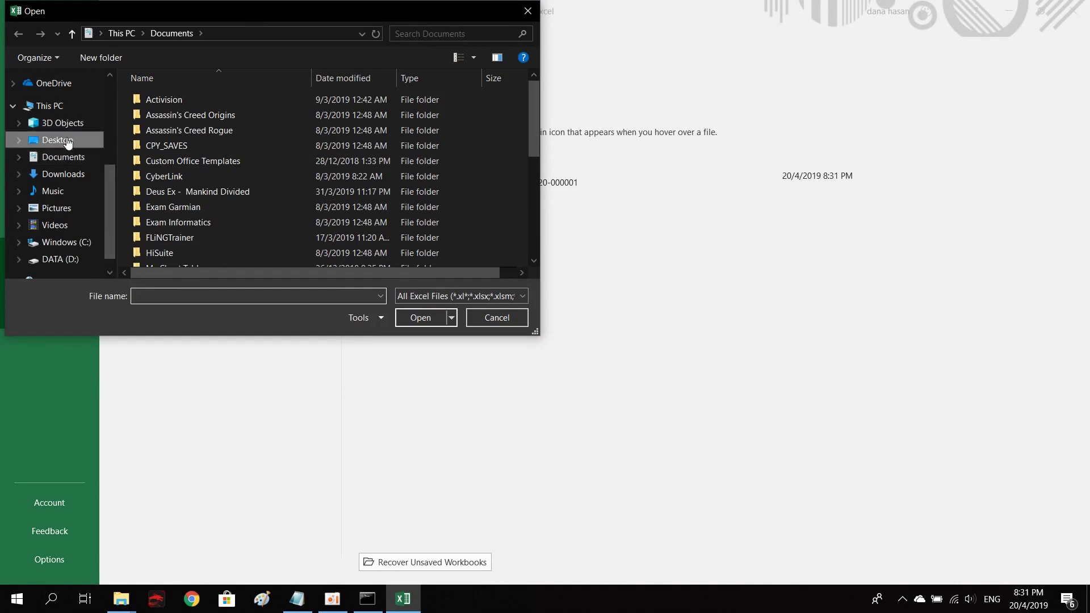
{"action": "scroll", "coordinate": [193, 227], "scroll_direction": "down", "scroll_amount": 3}
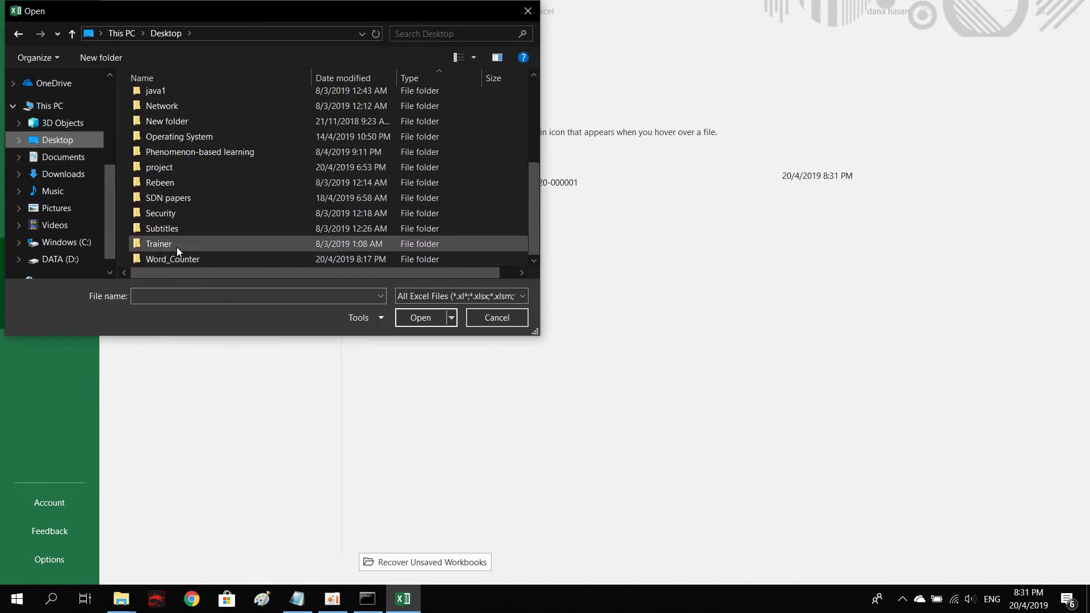
{"action": "double_click", "coordinate": [175, 258]}
{"action": "double_click", "coordinate": [187, 99]}
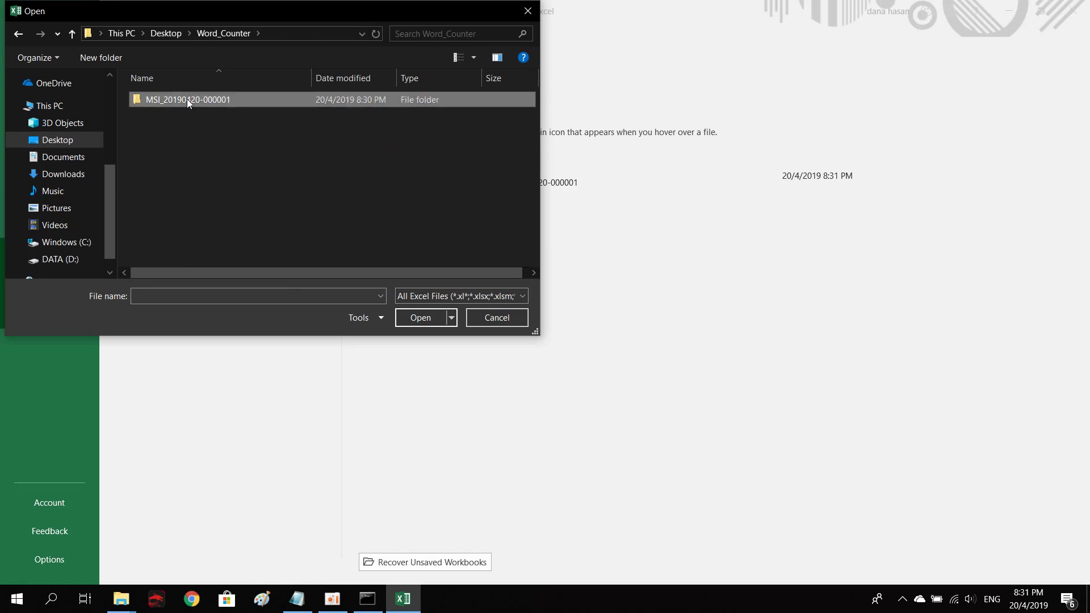
{"action": "left_click", "coordinate": [436, 294]}
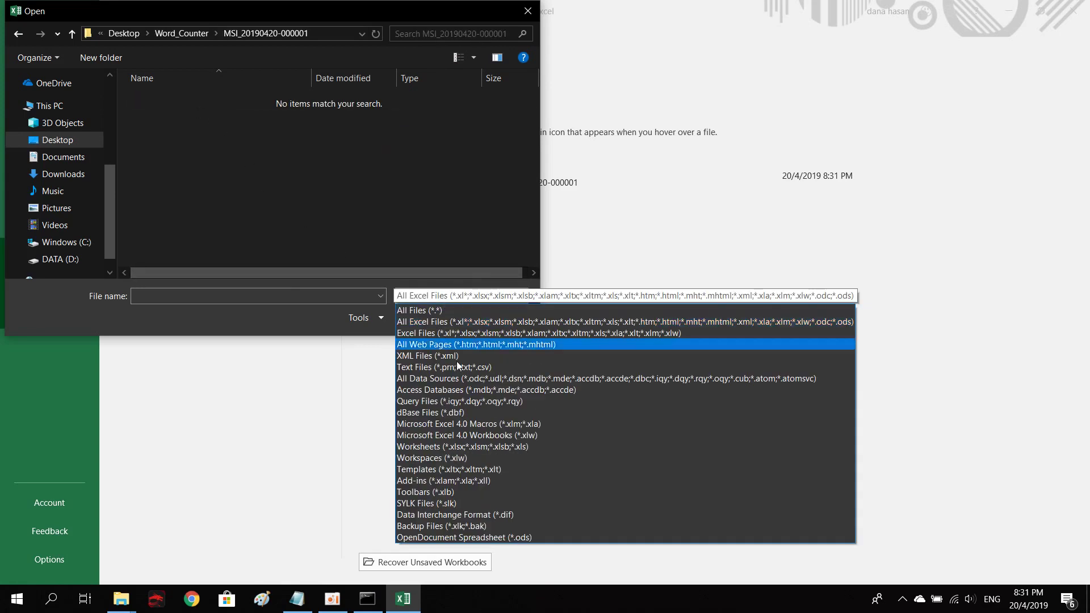
{"action": "left_click", "coordinate": [437, 311]}
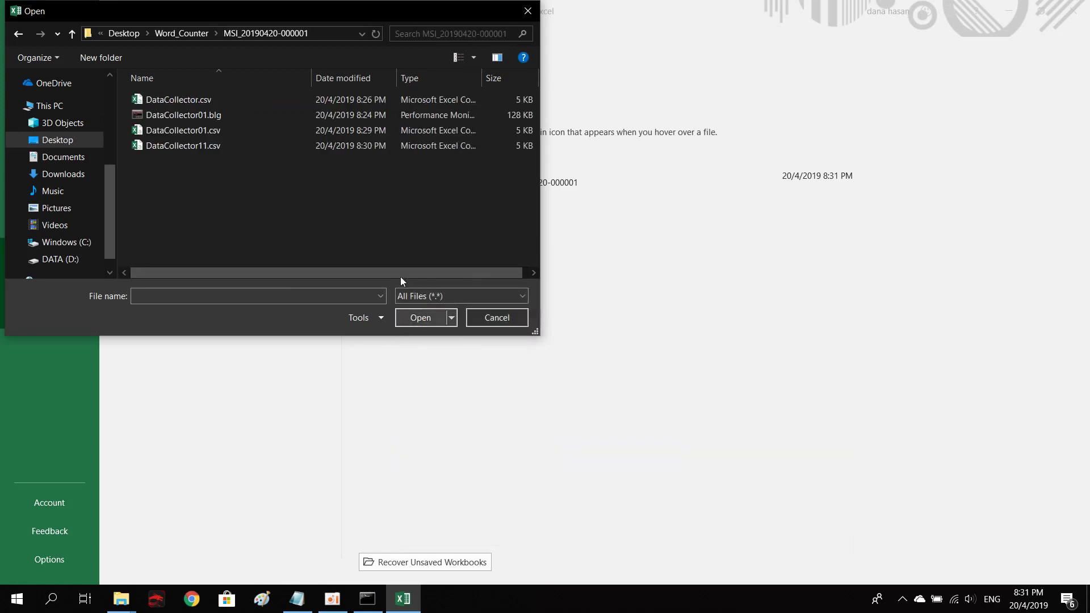
{"action": "left_click", "coordinate": [182, 147]}
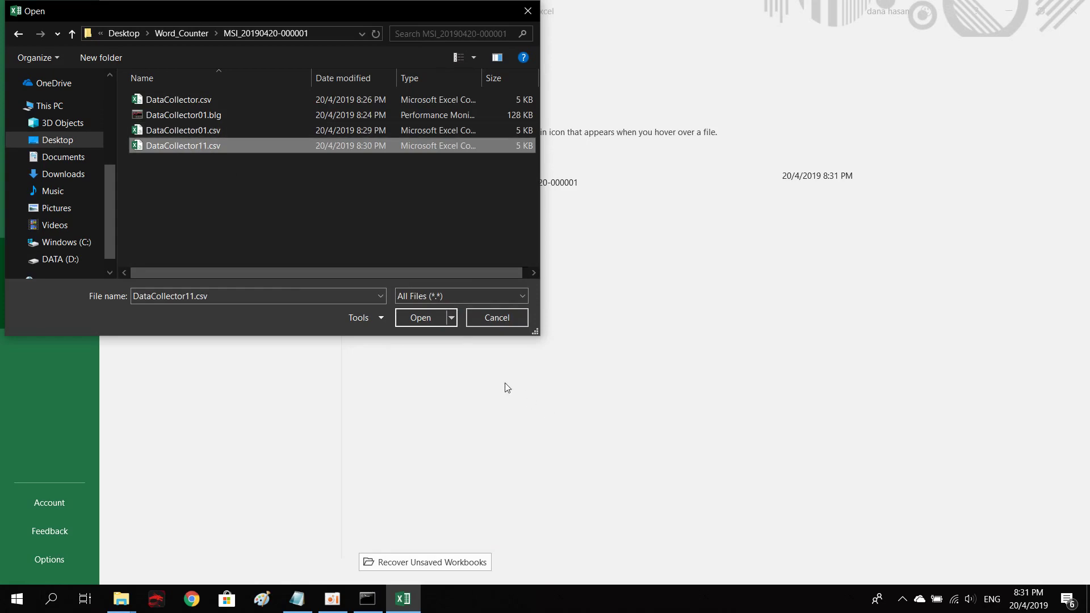
{"action": "left_click", "coordinate": [191, 100]}
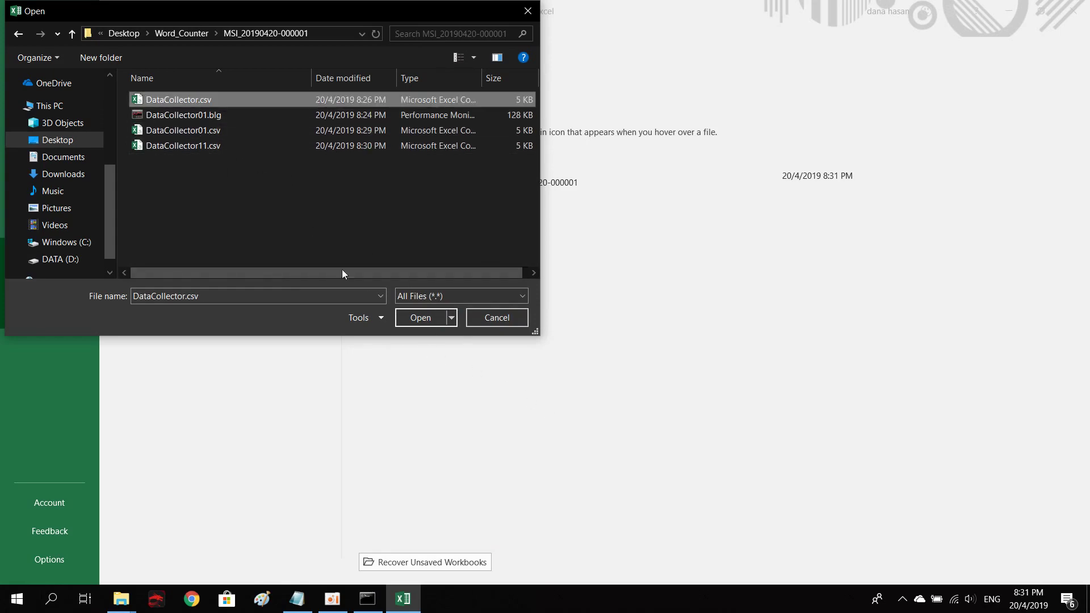
{"action": "left_click", "coordinate": [420, 317]}
{"action": "scroll", "coordinate": [184, 254], "scroll_direction": "down", "scroll_amount": 1}
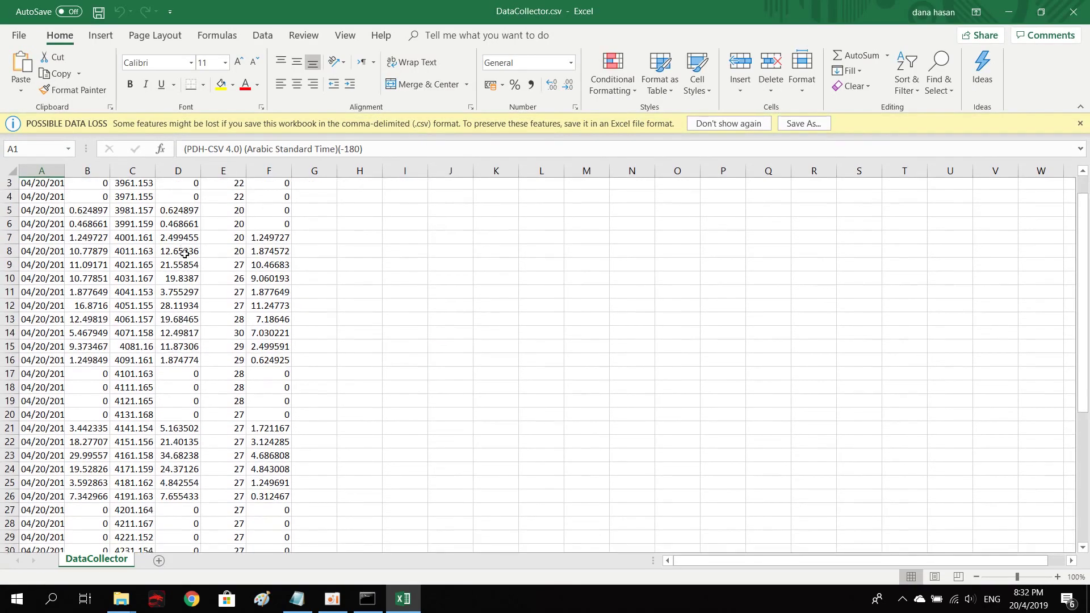
{"action": "scroll", "coordinate": [185, 254], "scroll_direction": "down", "scroll_amount": 3}
{"action": "scroll", "coordinate": [206, 330], "scroll_direction": "up", "scroll_amount": 4}
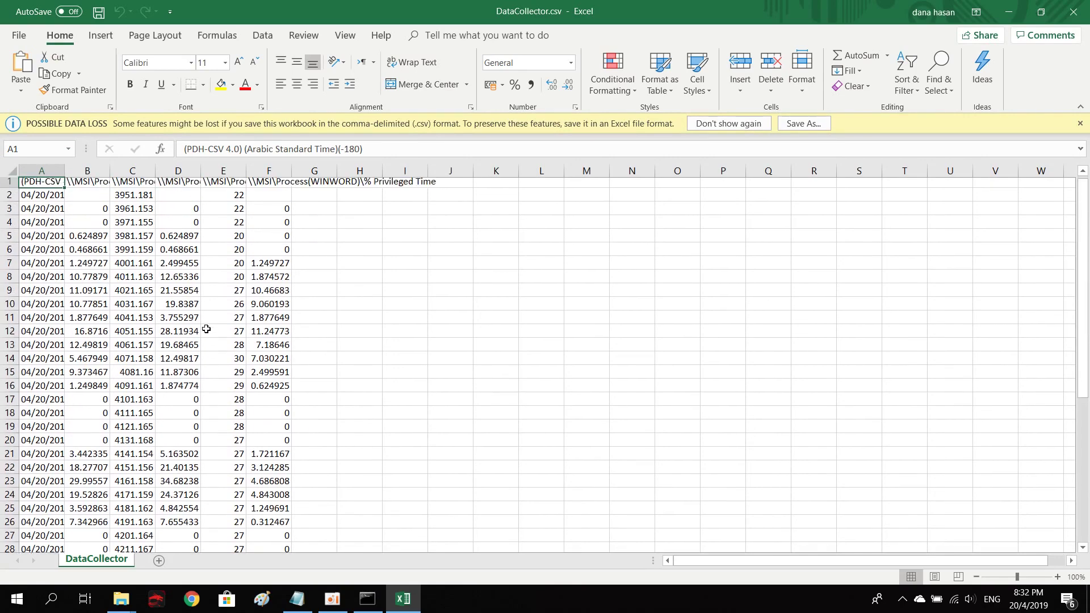
{"action": "left_click", "coordinate": [52, 200]}
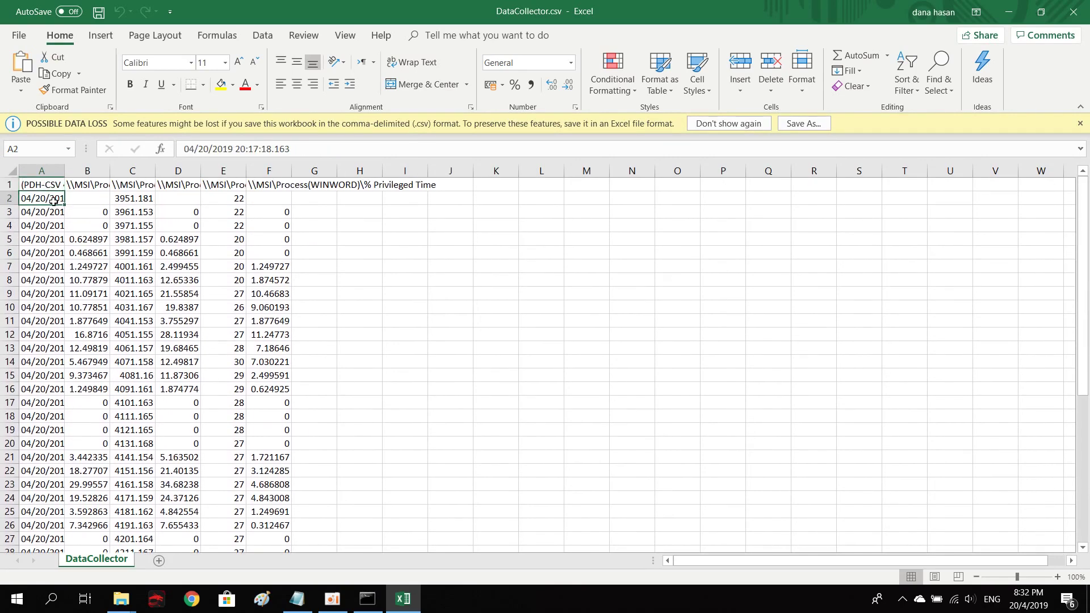
{"action": "left_click", "coordinate": [48, 168]}
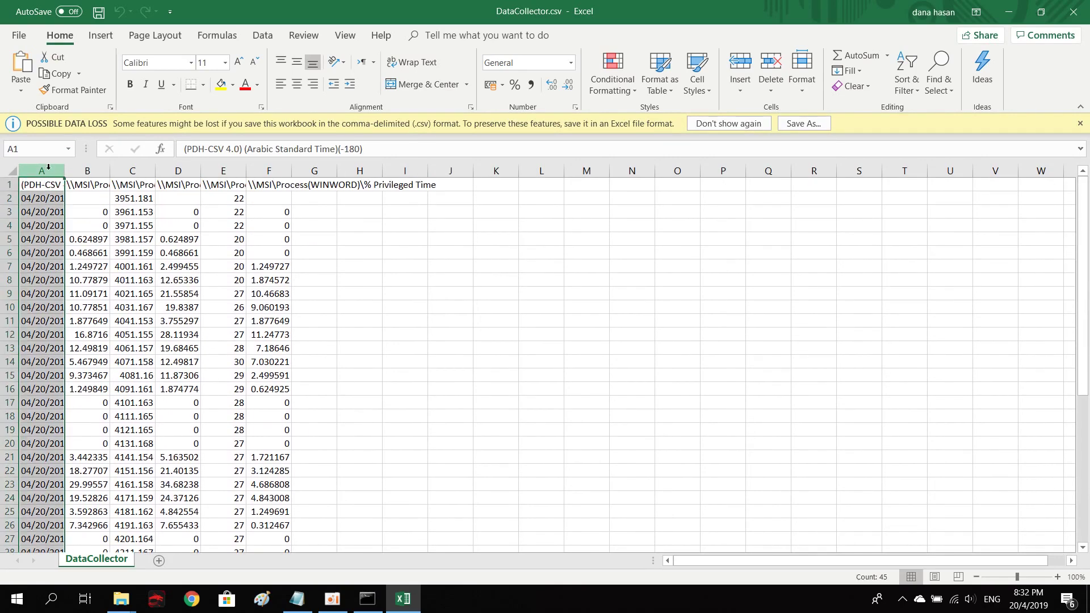
{"action": "left_click", "coordinate": [129, 171], "text": "ctrl"}
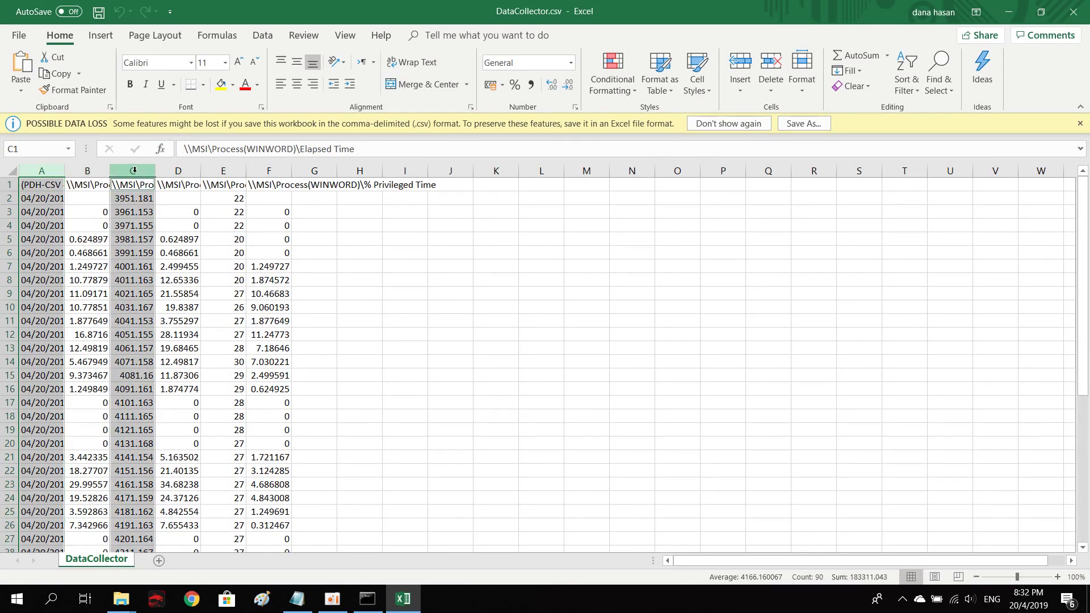
{"action": "left_click", "coordinate": [103, 35]}
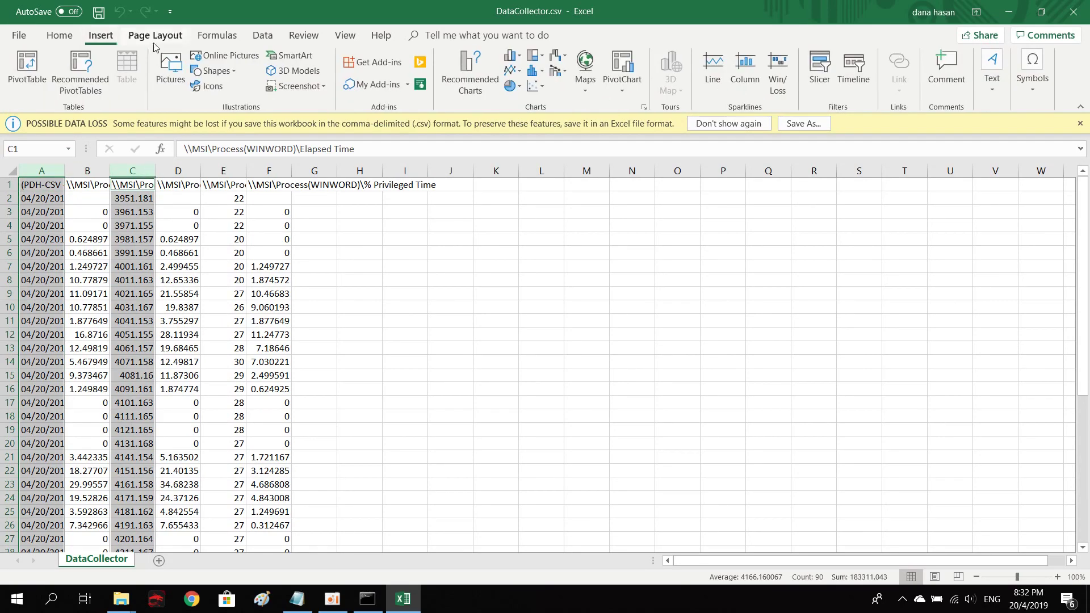
{"action": "left_click", "coordinate": [478, 77]}
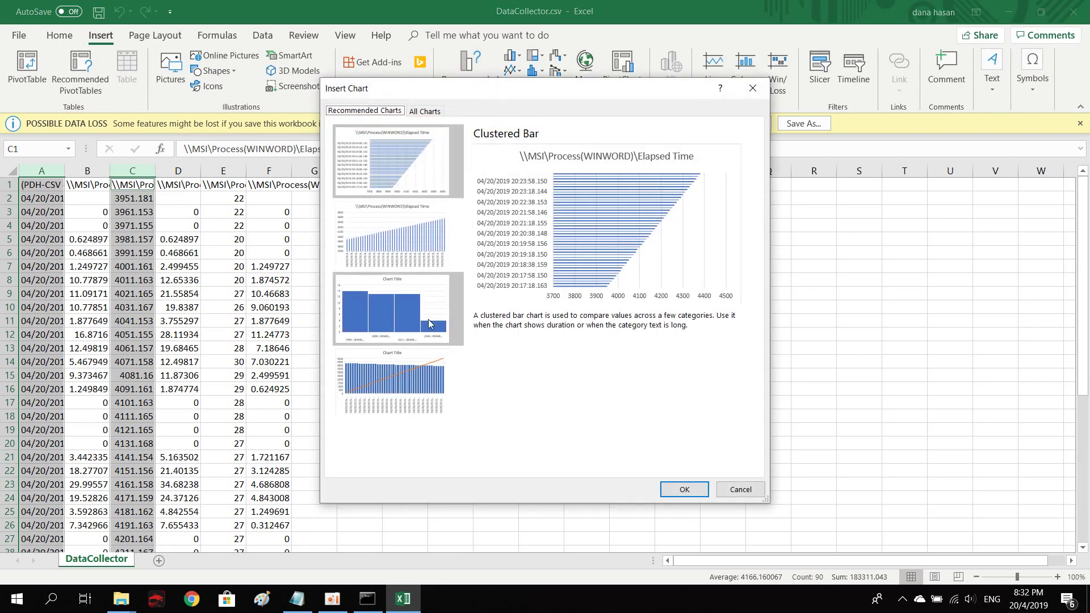
{"action": "left_click", "coordinate": [425, 111]}
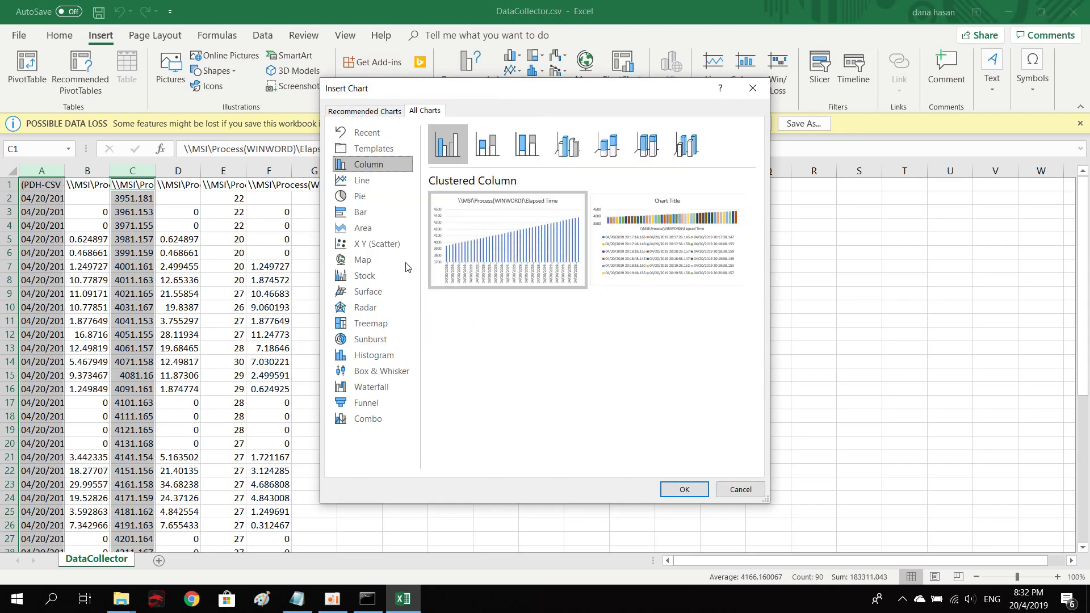
{"action": "left_click", "coordinate": [366, 187]}
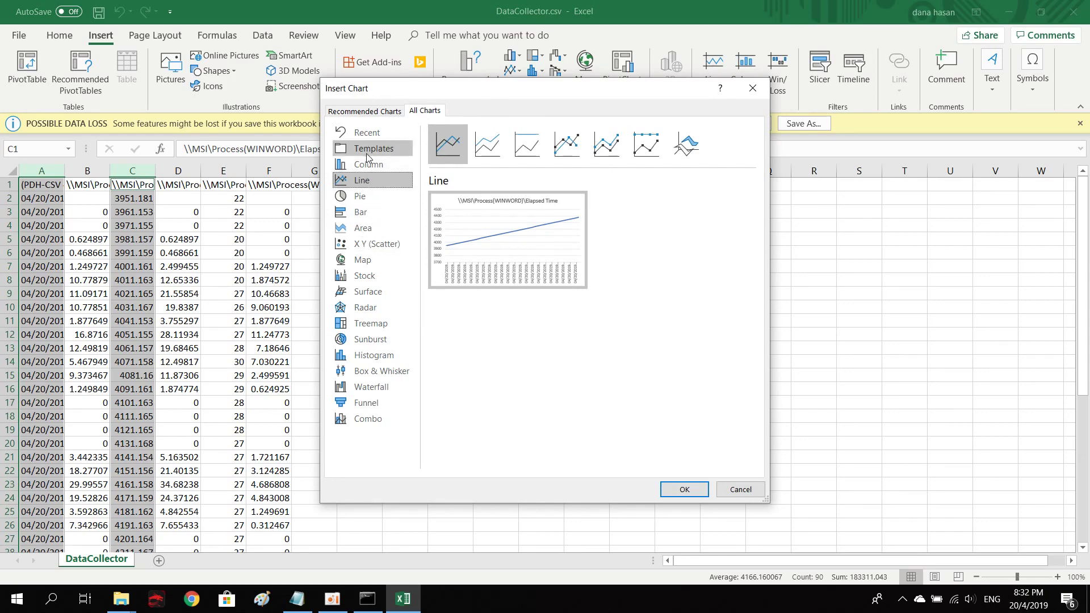
{"action": "left_click", "coordinate": [368, 165]}
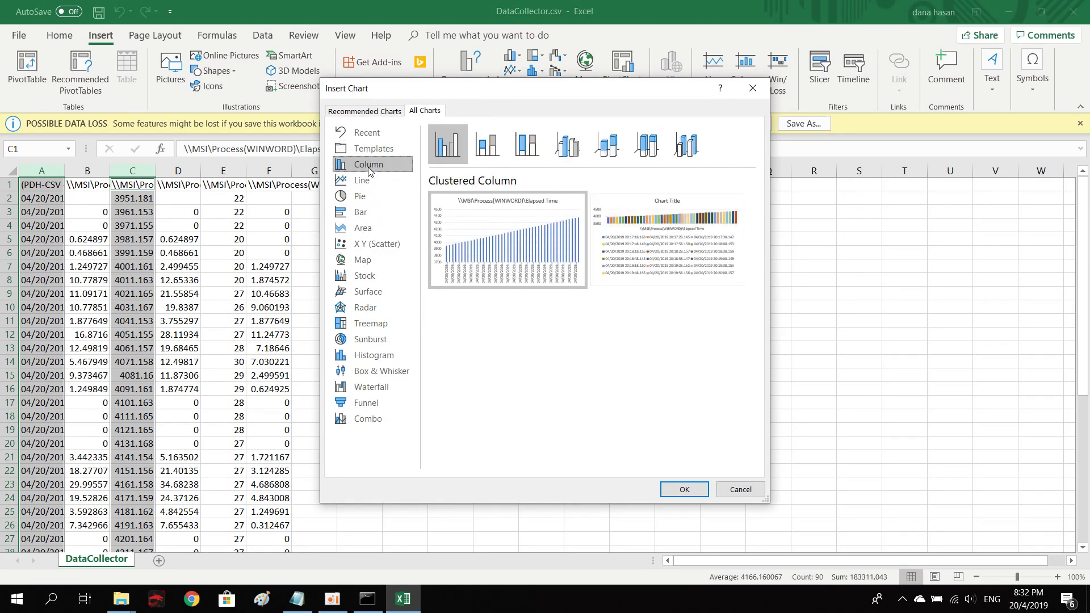
{"action": "mouse_move", "coordinate": [668, 254]}
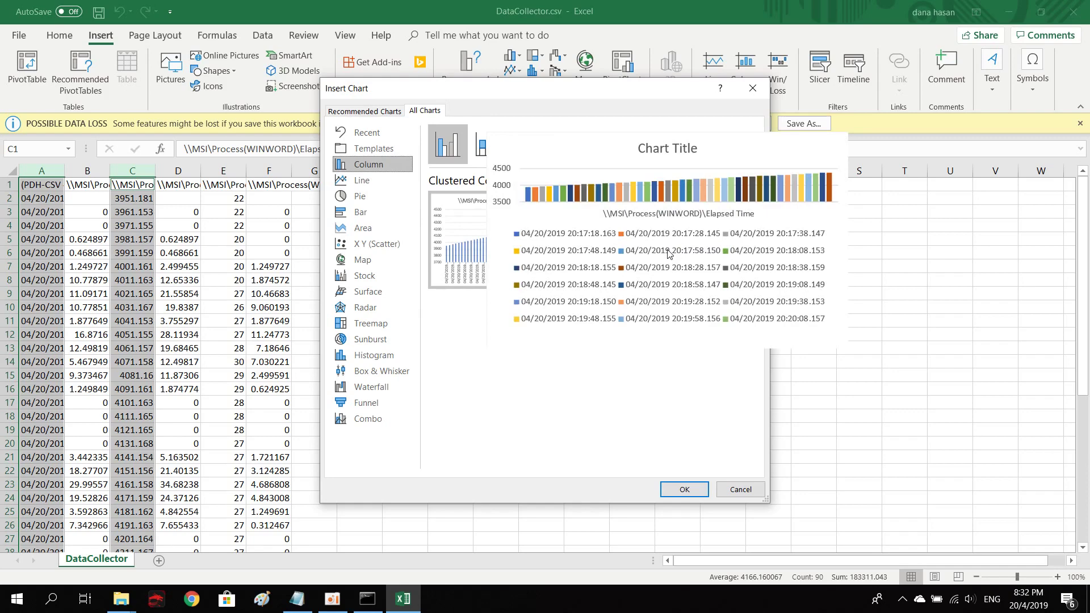
{"action": "left_click", "coordinate": [752, 89]}
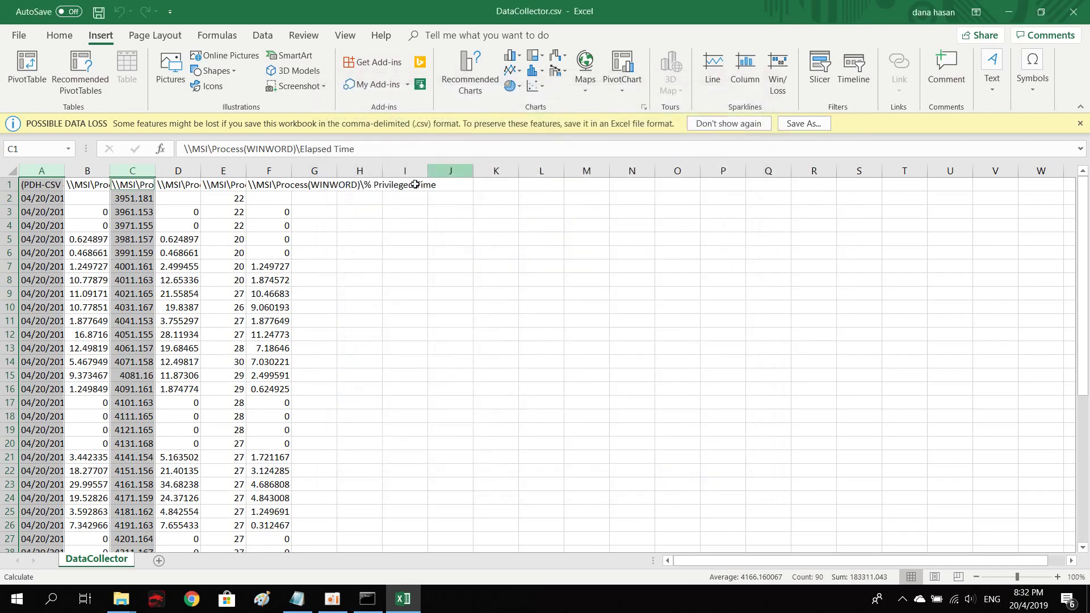
- Insert a line chart of the WINWORD % Processor Time in column D against the timestamps in column A
{"action": "key", "text": "ctrl+Home"}
{"action": "key", "text": "ctrl+space"}
{"action": "left_click", "coordinate": [96, 171], "text": "ctrl"}
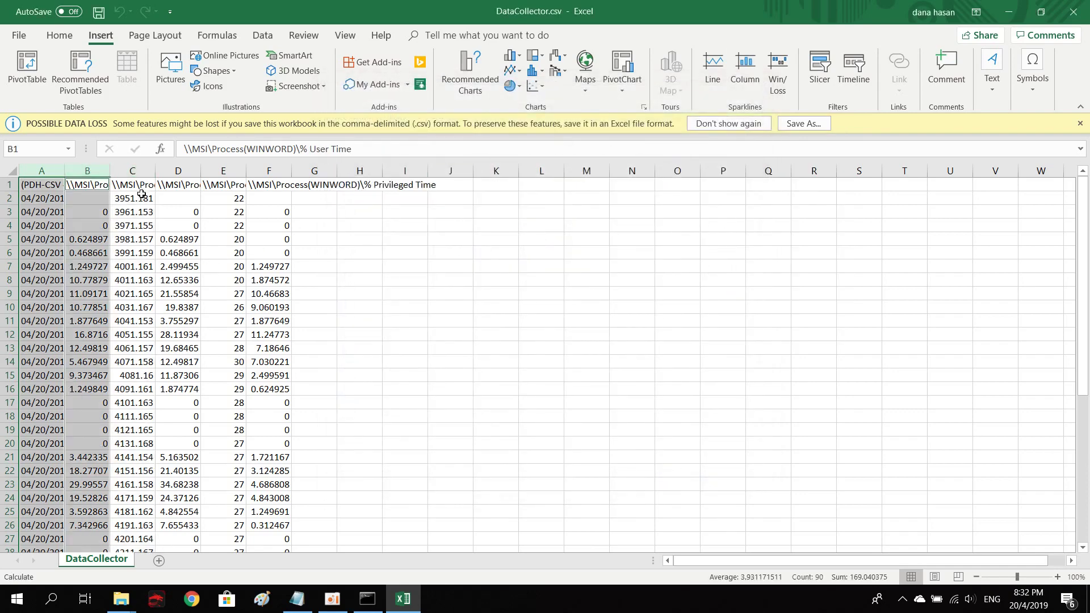
{"action": "left_click", "coordinate": [178, 171], "text": "ctrl"}
{"action": "left_click", "coordinate": [87, 171], "text": "ctrl"}
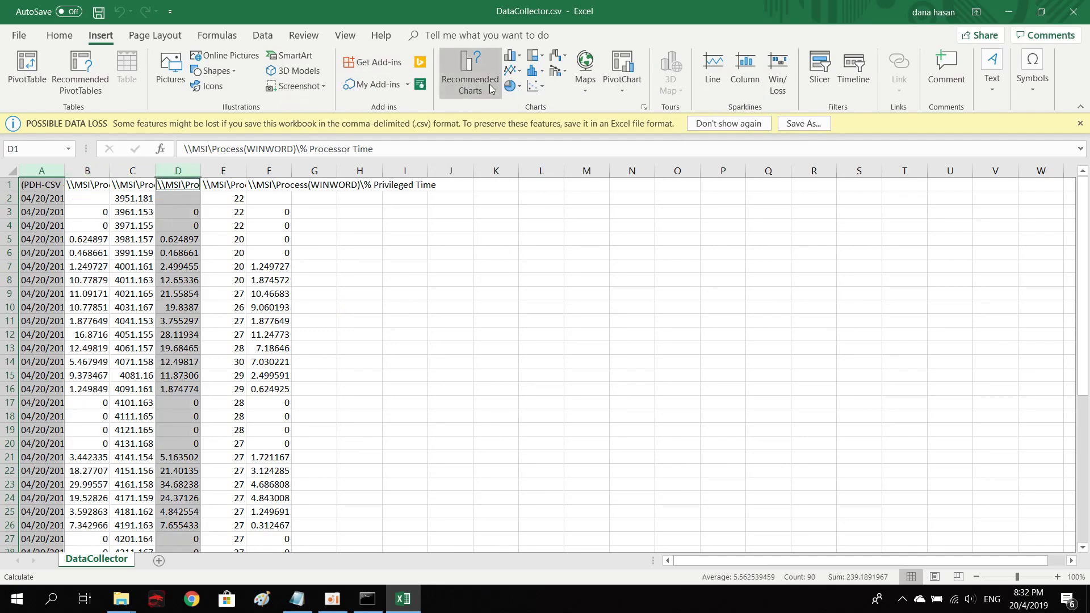
{"action": "left_click", "coordinate": [472, 78]}
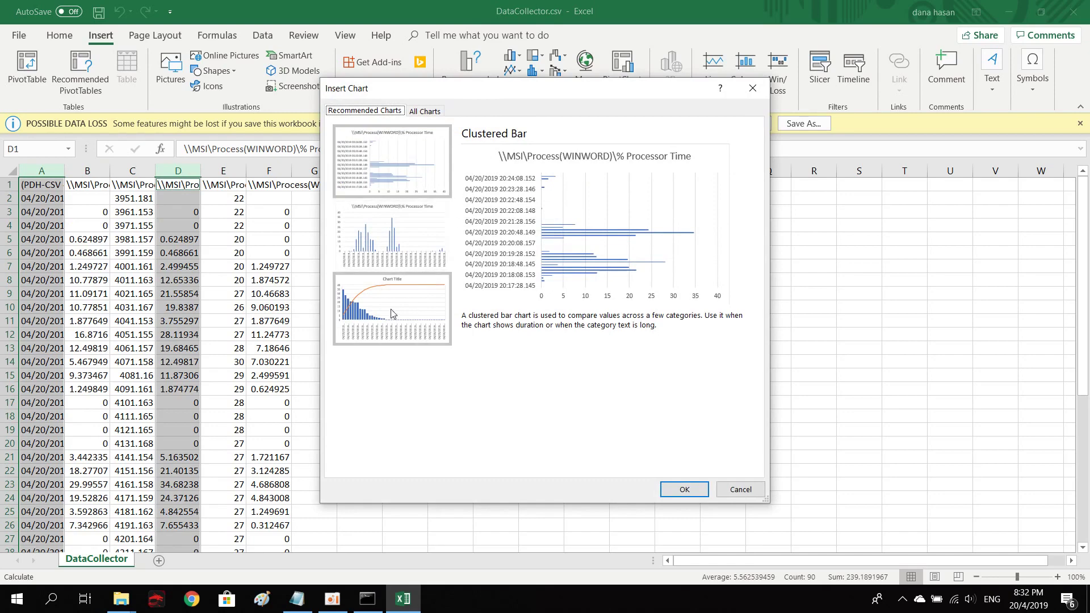
{"action": "left_click", "coordinate": [425, 112]}
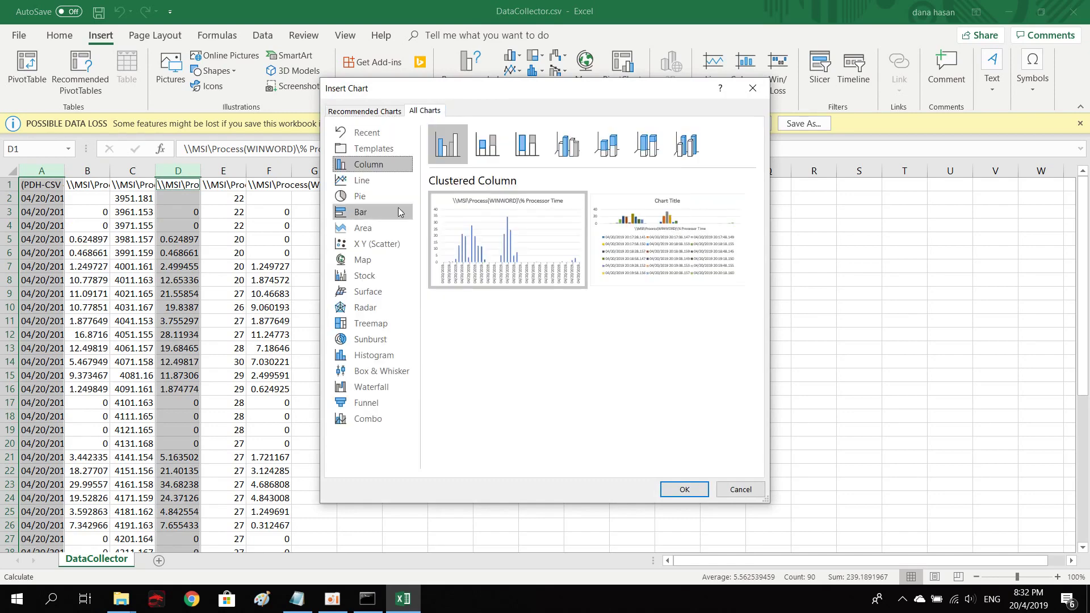
{"action": "left_click", "coordinate": [366, 181]}
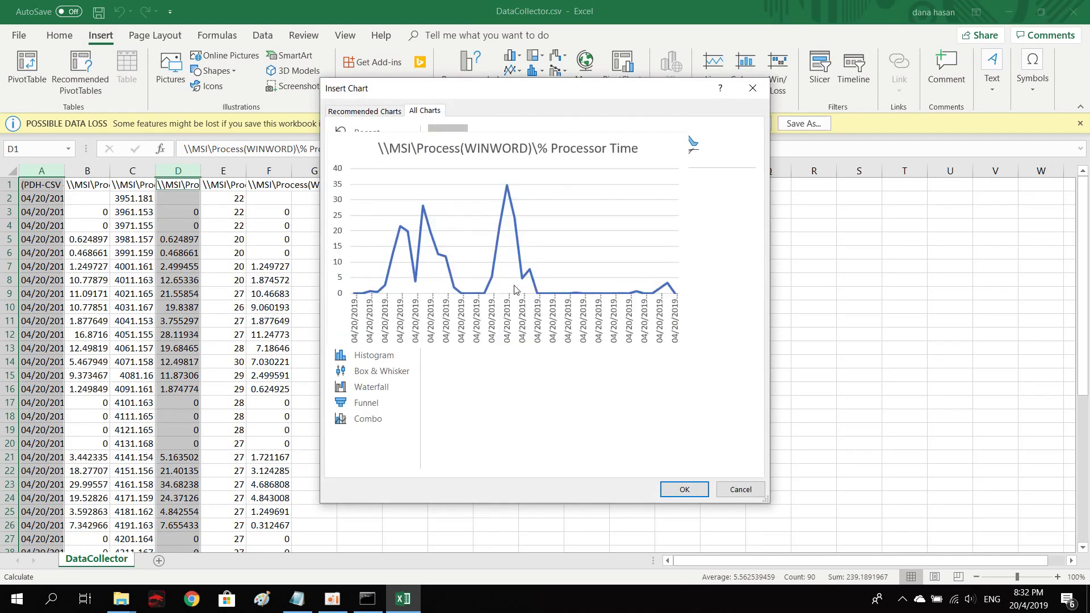
{"action": "left_click", "coordinate": [685, 491]}
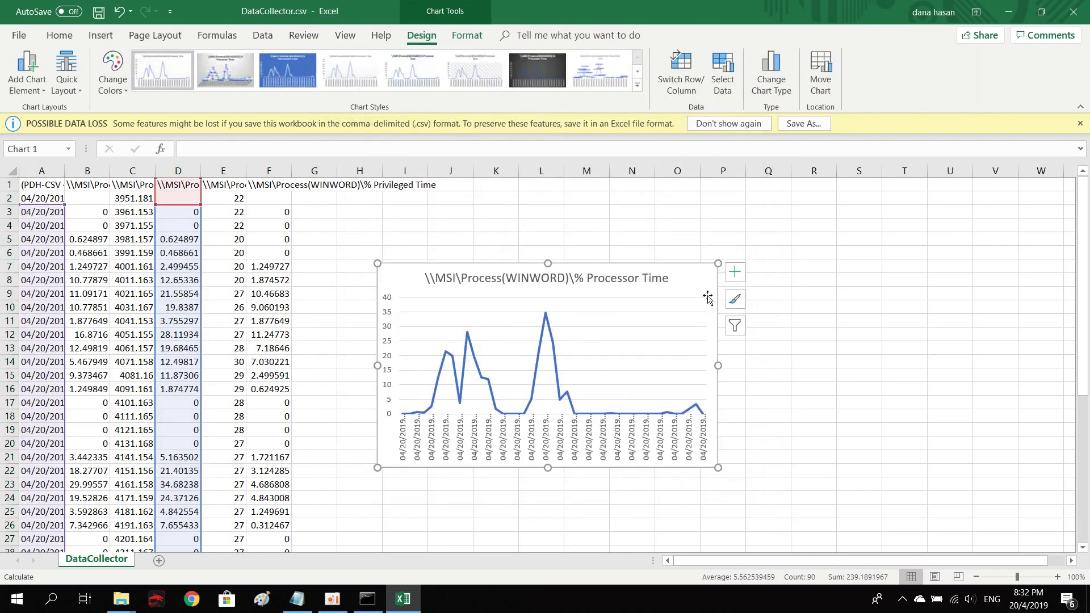
- Enlarge the % Processor Time chart up to about row 4 and across to column S, and inspect its highest peak
{"action": "left_click_drag", "start_coordinate": [717, 264], "coordinate": [863, 222]}
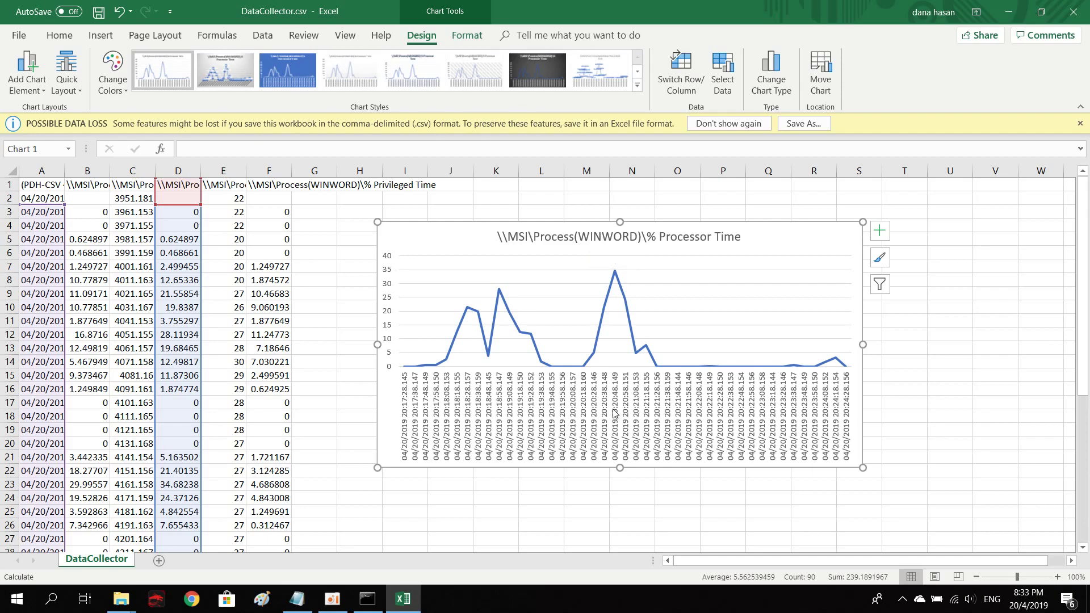
{"action": "scroll", "coordinate": [613, 414], "scroll_direction": "down", "scroll_amount": 1}
{"action": "scroll", "coordinate": [611, 408], "scroll_direction": "up", "scroll_amount": 1}
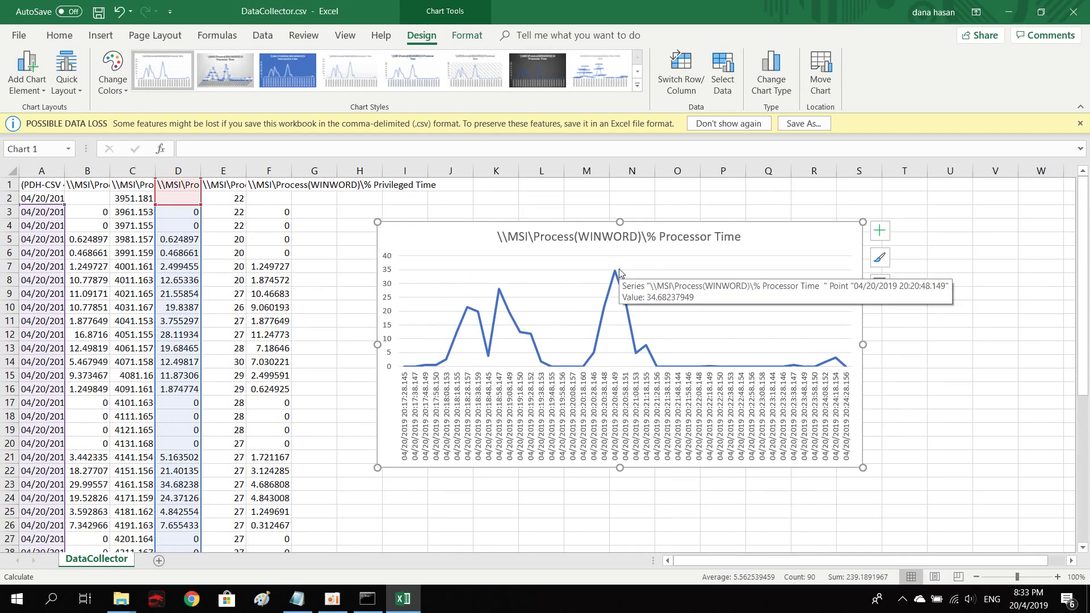
{"action": "mouse_move", "coordinate": [609, 301]}
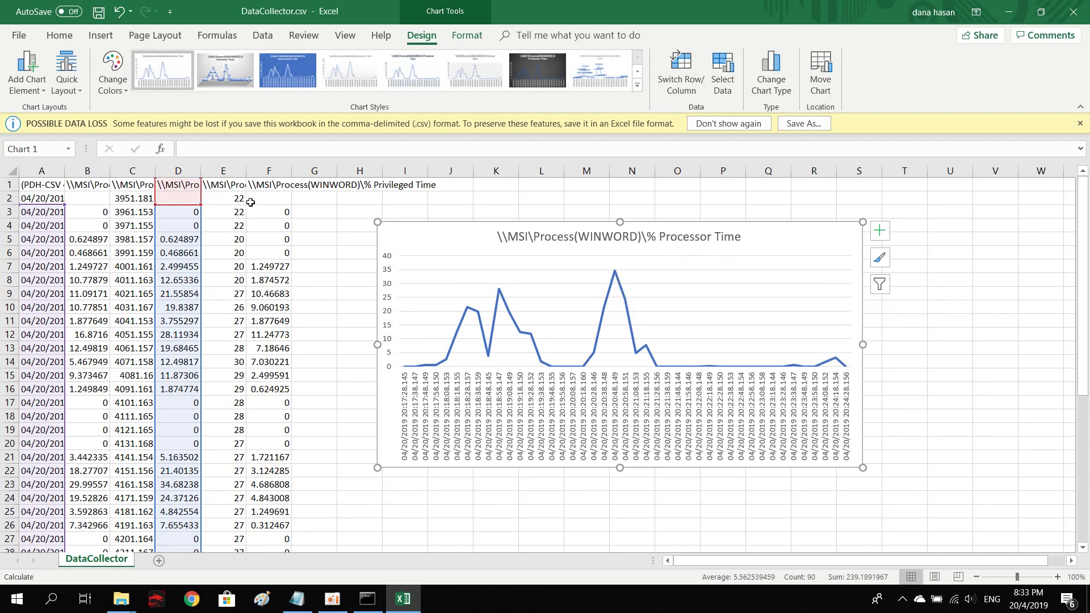
- Insert a line chart of the WINWORD Thread Count in column E against the timestamps in column A
{"action": "left_click", "coordinate": [233, 247]}
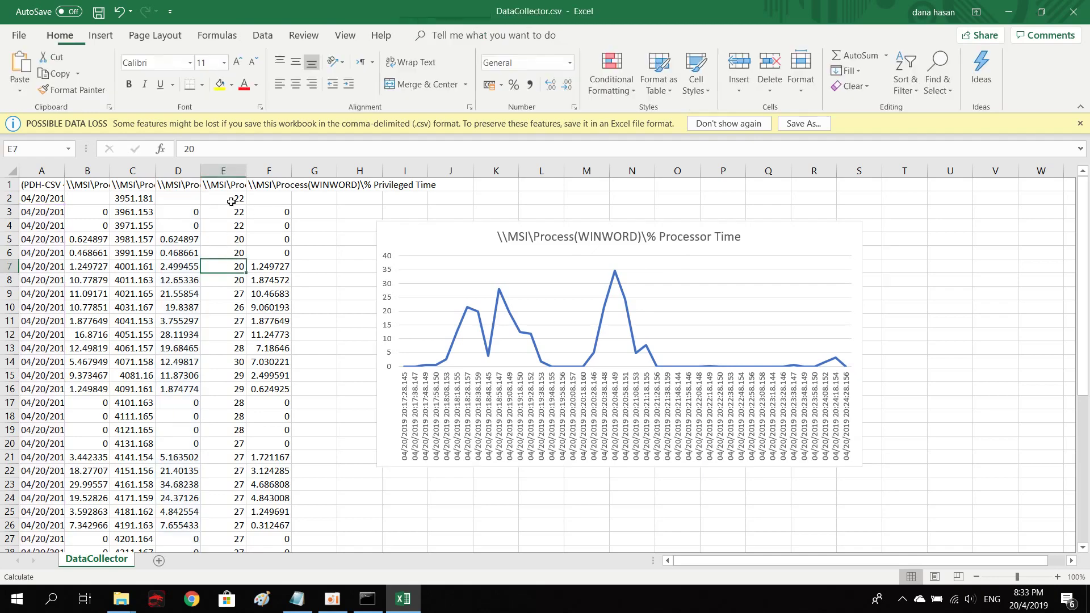
{"action": "left_click", "coordinate": [223, 171]}
{"action": "left_click", "coordinate": [42, 170], "text": "ctrl"}
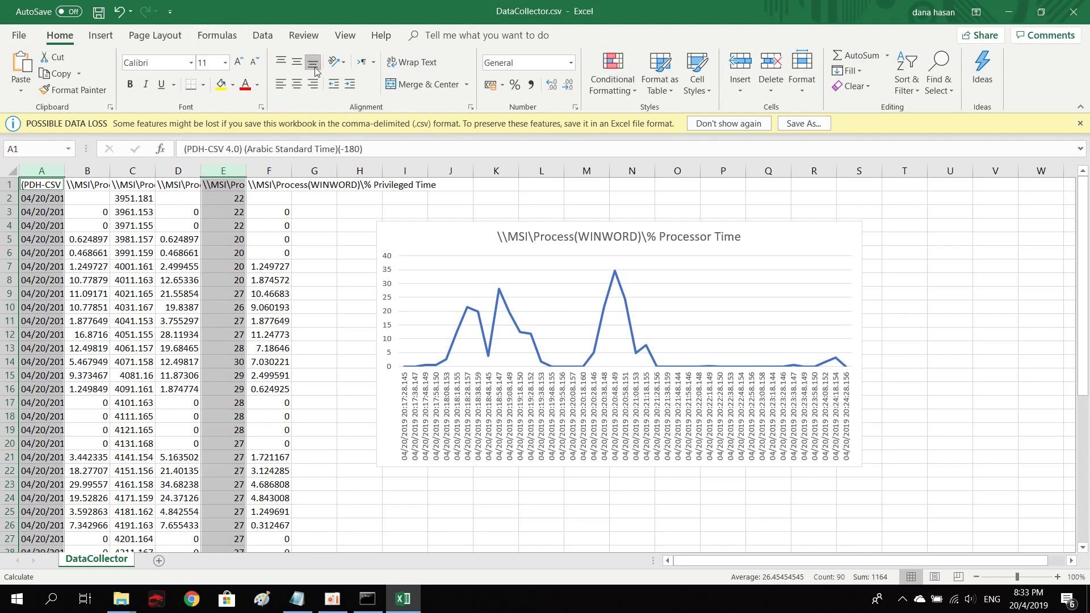
{"action": "left_click", "coordinate": [100, 35]}
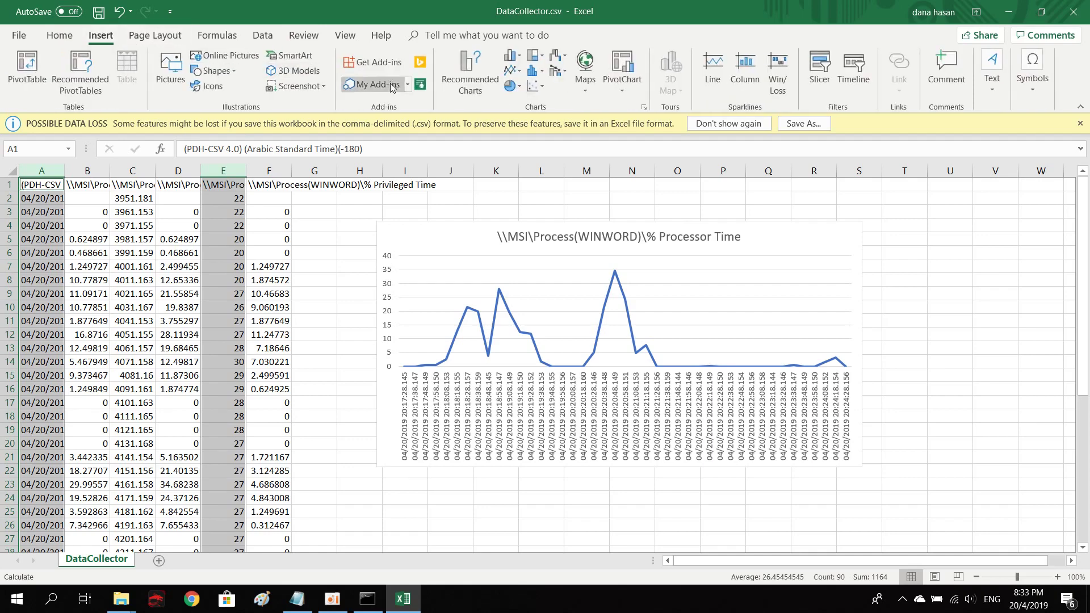
{"action": "left_click", "coordinate": [464, 83]}
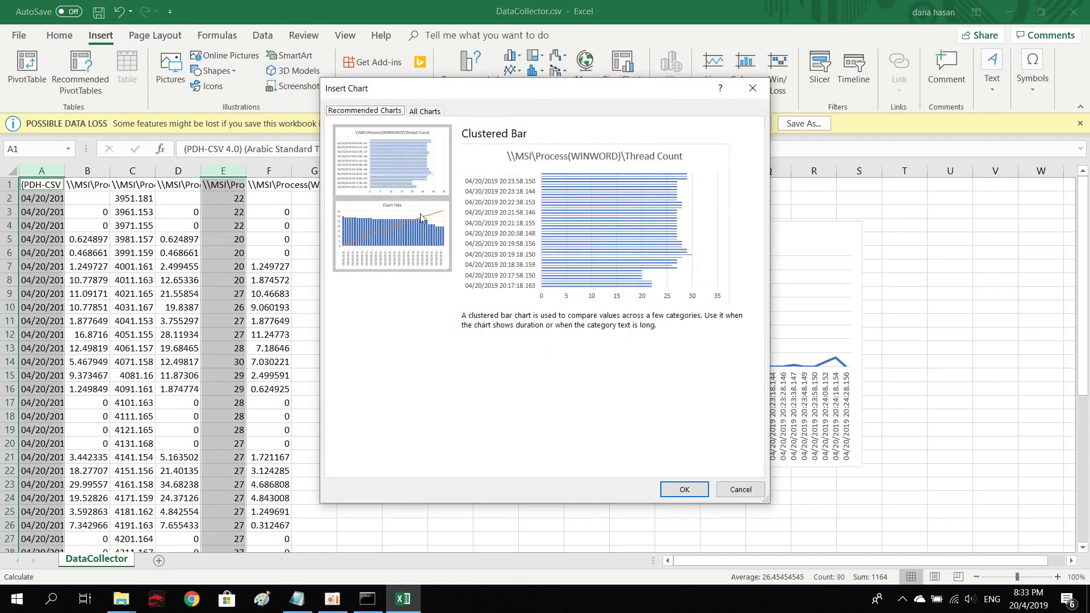
{"action": "left_click", "coordinate": [428, 113]}
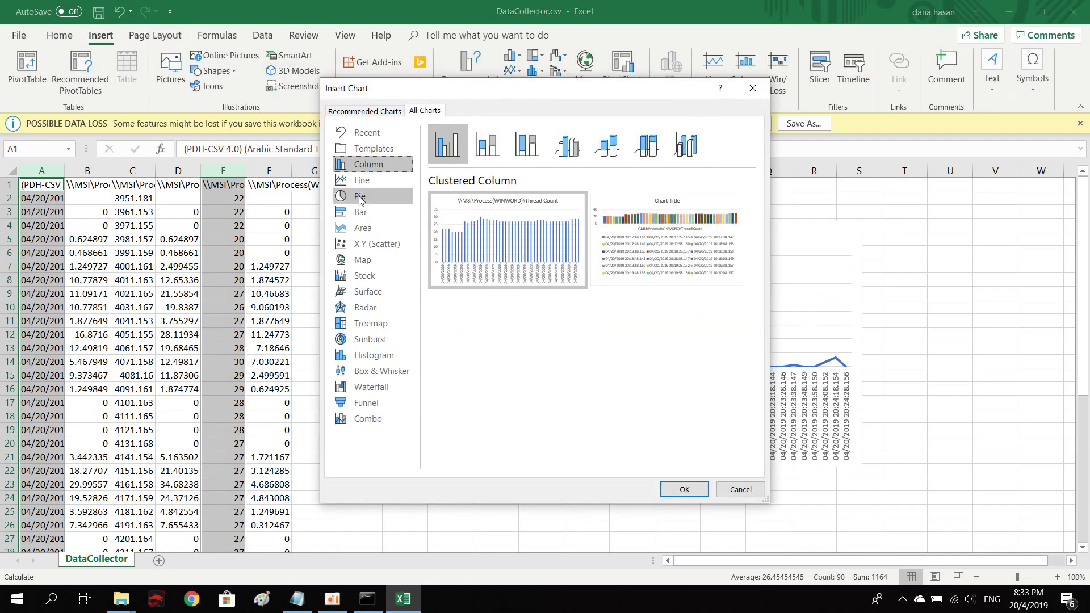
{"action": "left_click", "coordinate": [378, 182]}
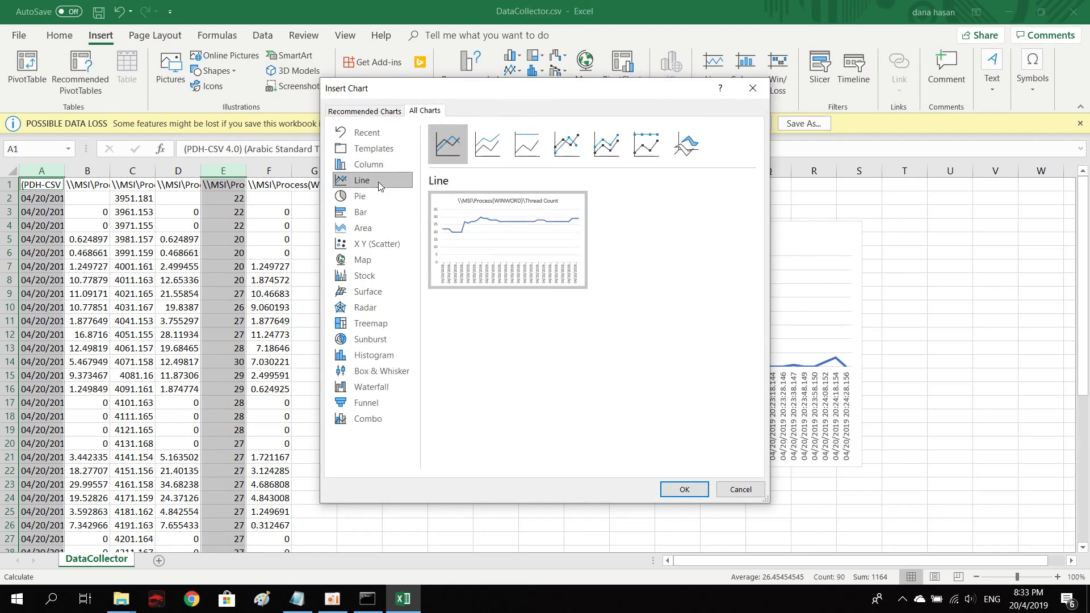
{"action": "left_click", "coordinate": [685, 486]}
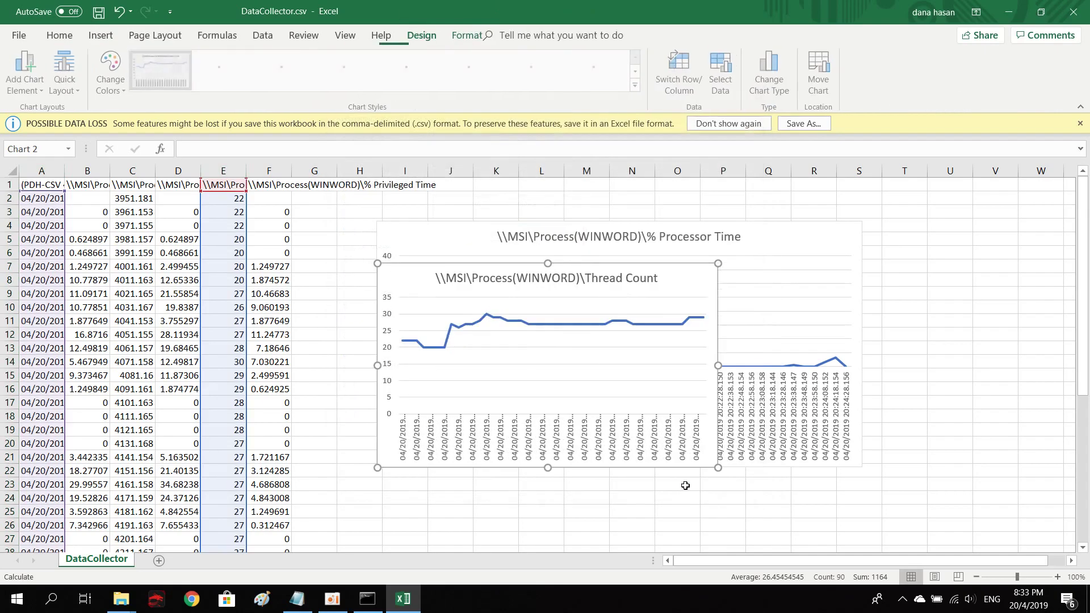
- Move the Thread Count chart to about columns N through U, starting near row 4, partly uncovering the % Processor Time chart
{"action": "left_click", "coordinate": [466, 281]}
{"action": "left_click_drag", "start_coordinate": [685, 278], "coordinate": [740, 273]}
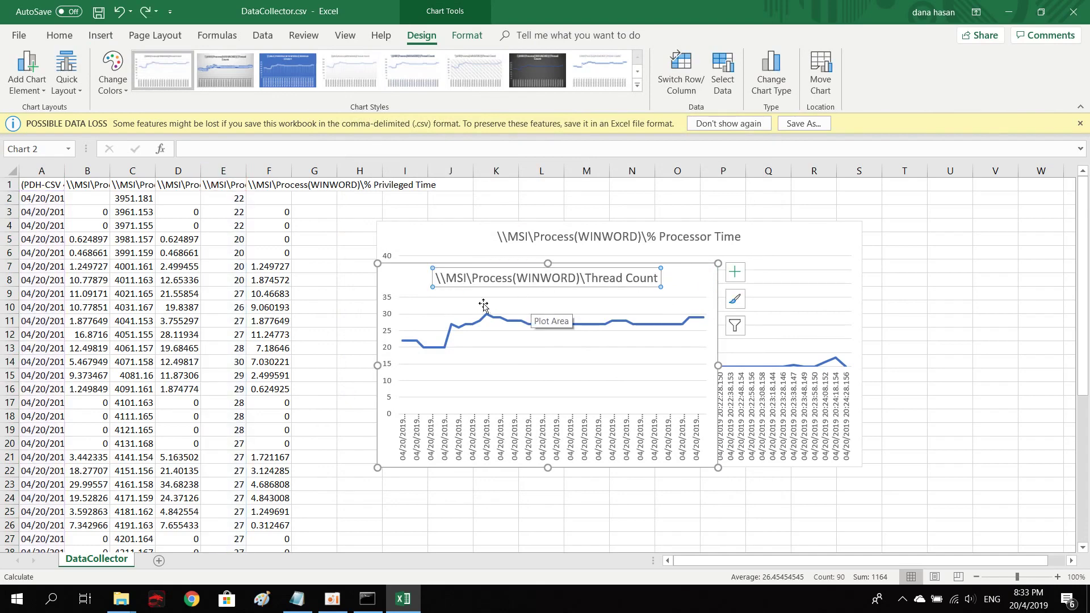
{"action": "left_click_drag", "start_coordinate": [426, 283], "coordinate": [675, 249]}
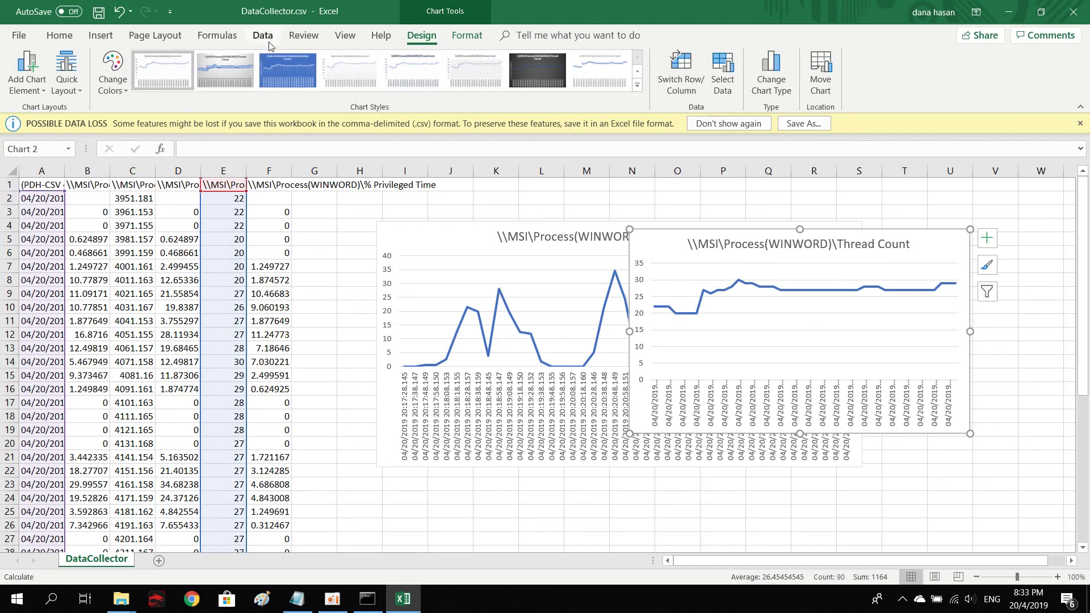
- Widen columns B, C, D and F until the full WINWORD counter name in each header cell is readable
{"action": "left_click", "coordinate": [105, 37]}
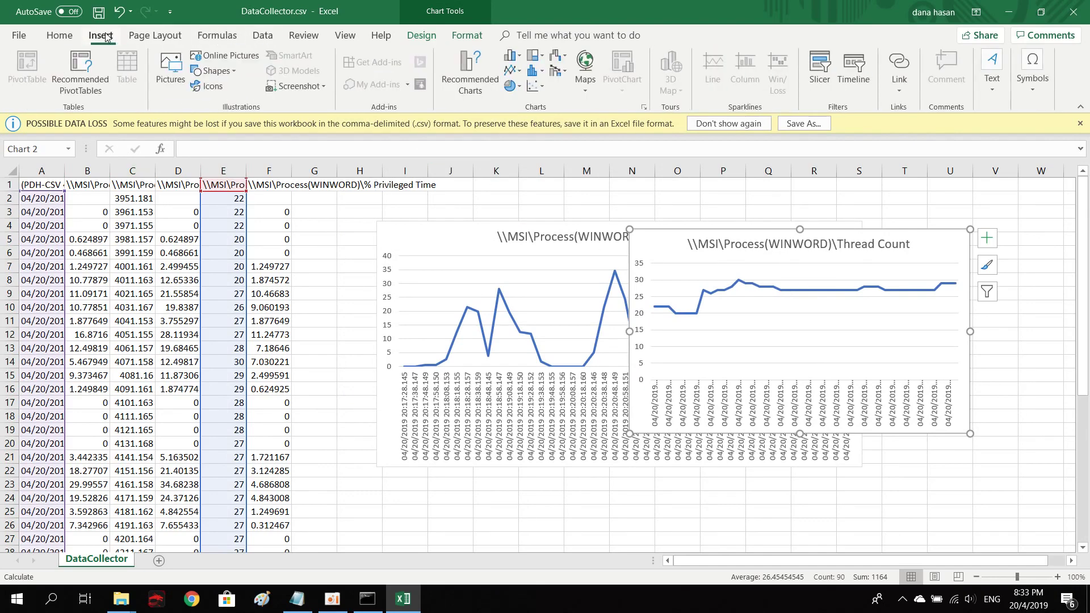
{"action": "left_click", "coordinate": [224, 170]}
{"action": "left_click", "coordinate": [49, 171]}
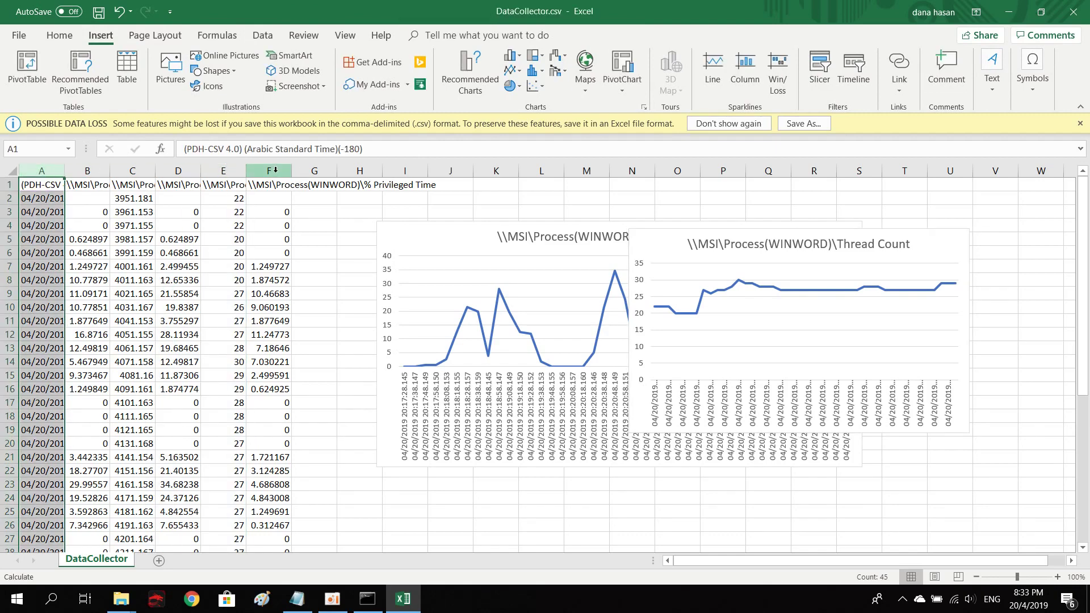
{"action": "left_click_drag", "start_coordinate": [291, 170], "coordinate": [491, 171]}
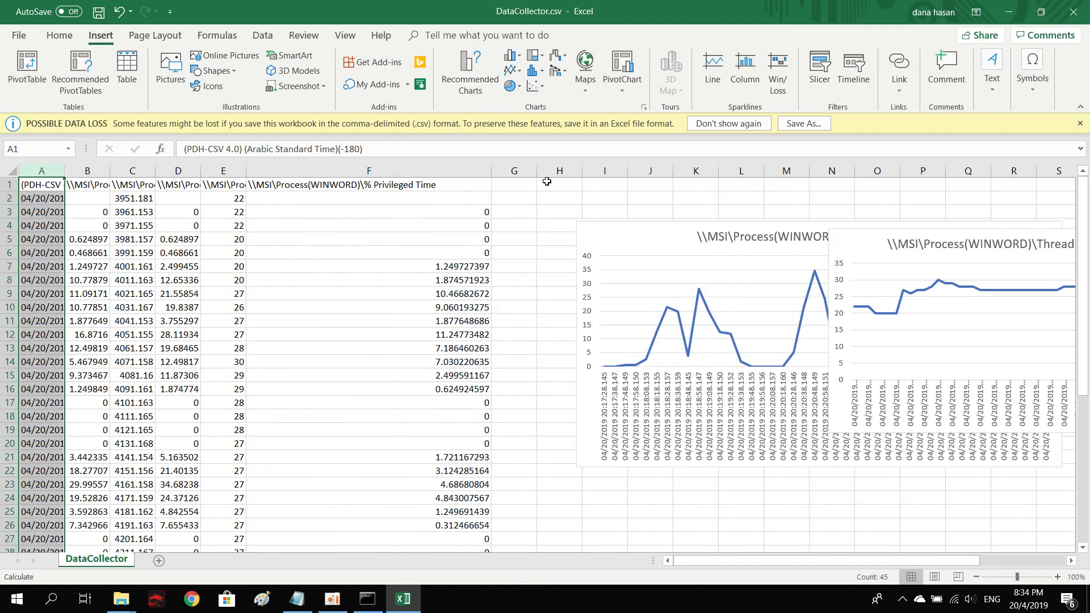
{"action": "left_click_drag", "start_coordinate": [206, 173], "coordinate": [365, 171]}
{"action": "left_click", "coordinate": [305, 169]}
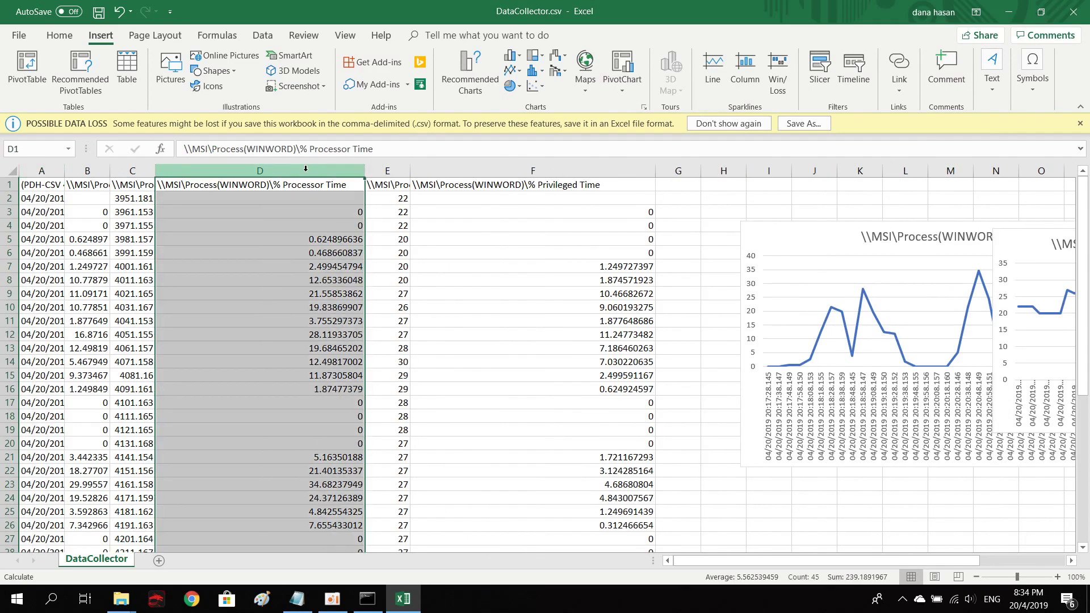
{"action": "left_click", "coordinate": [31, 171], "text": "ctrl"}
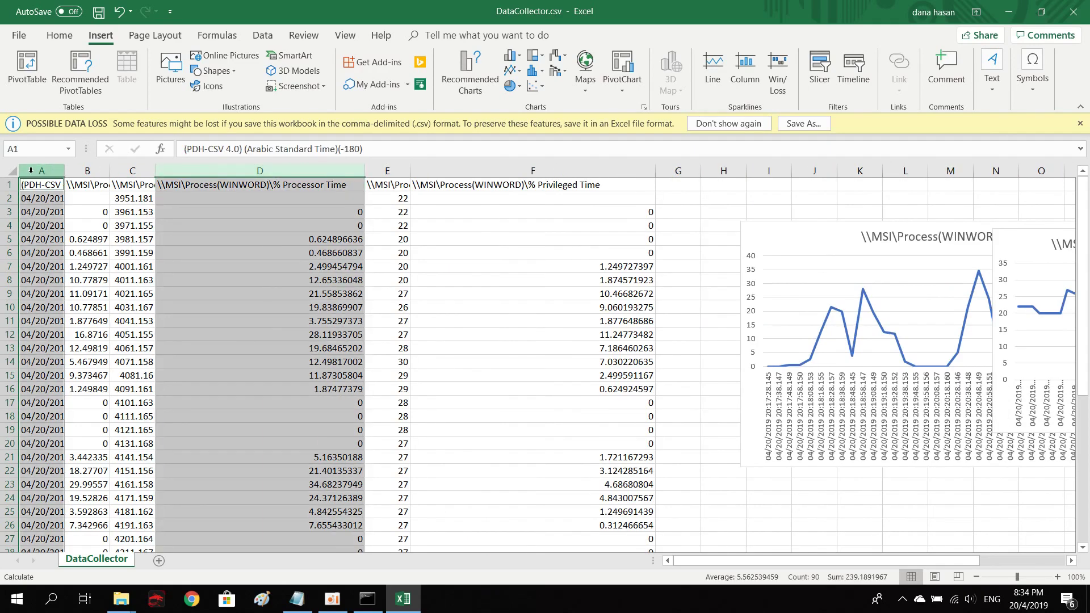
{"action": "left_click_drag", "start_coordinate": [155, 170], "coordinate": [360, 165]}
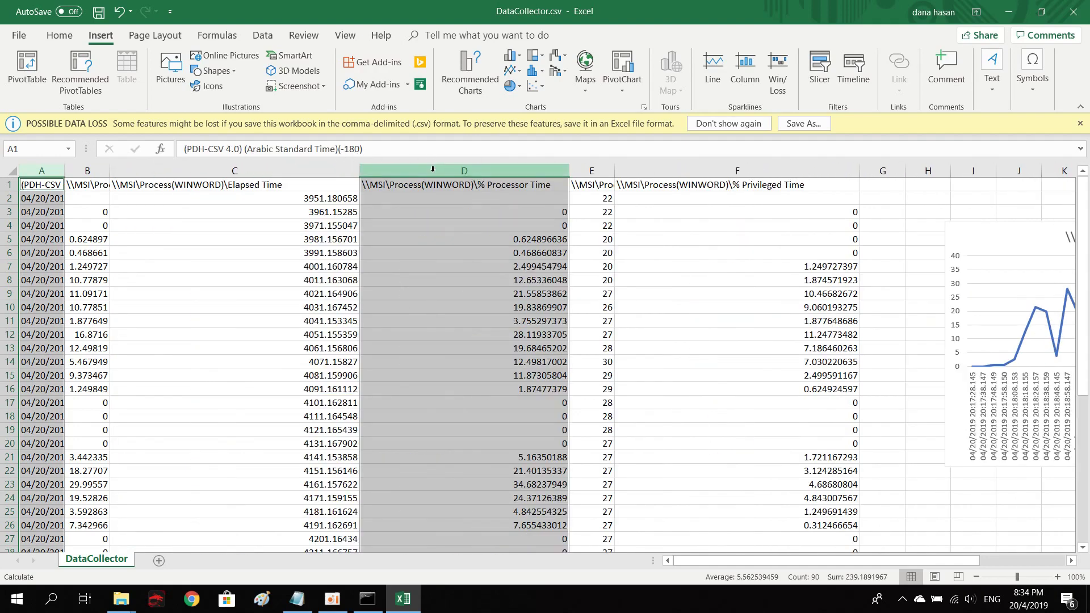
{"action": "left_click_drag", "start_coordinate": [107, 172], "coordinate": [245, 167]}
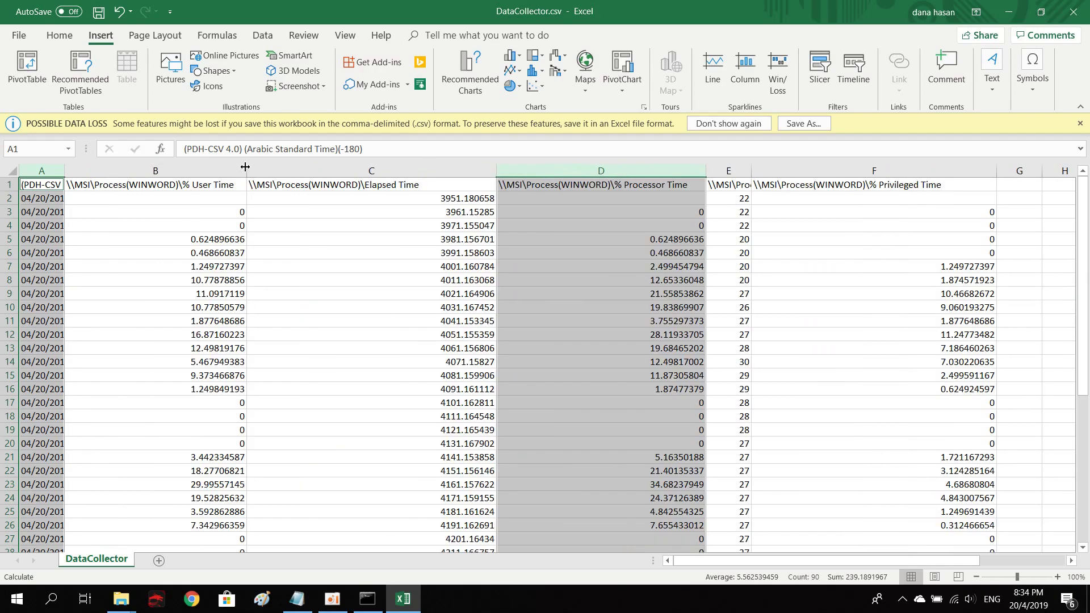
- Preview a line chart of the WINWORD % User Time in column B against the timestamps in column A, without inserting it
{"action": "left_click", "coordinate": [192, 171]}
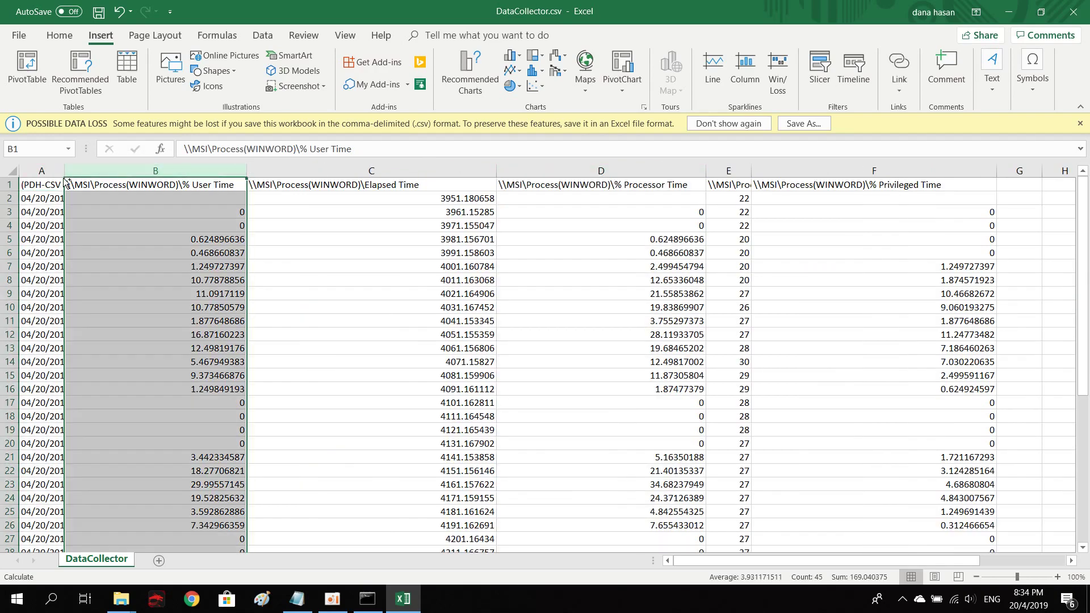
{"action": "left_click", "coordinate": [37, 170], "text": "ctrl"}
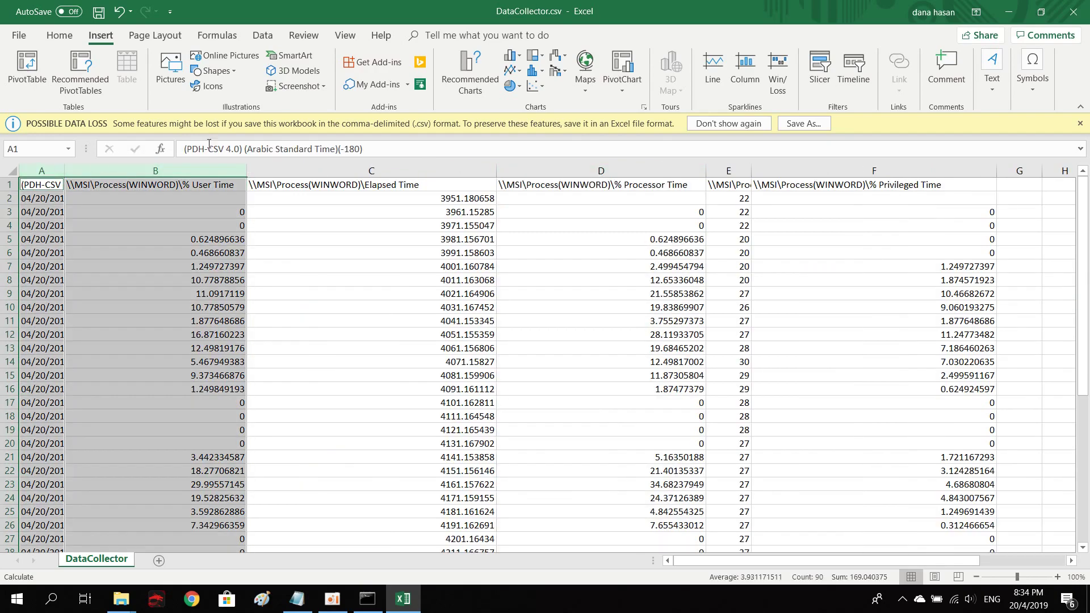
{"action": "left_click", "coordinate": [484, 90]}
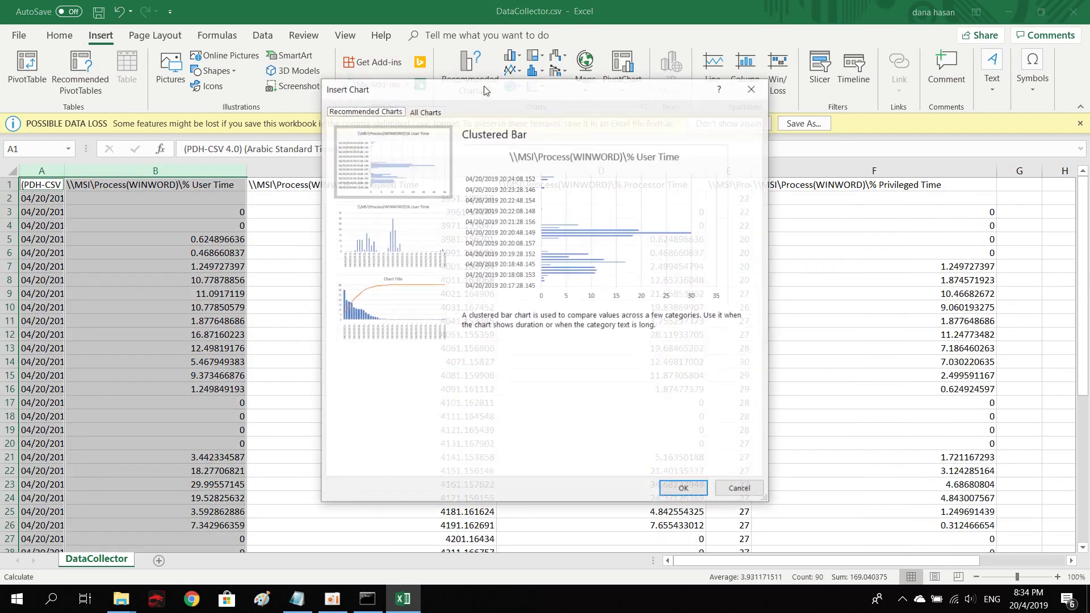
{"action": "left_click", "coordinate": [425, 112]}
{"action": "left_click", "coordinate": [361, 179]}
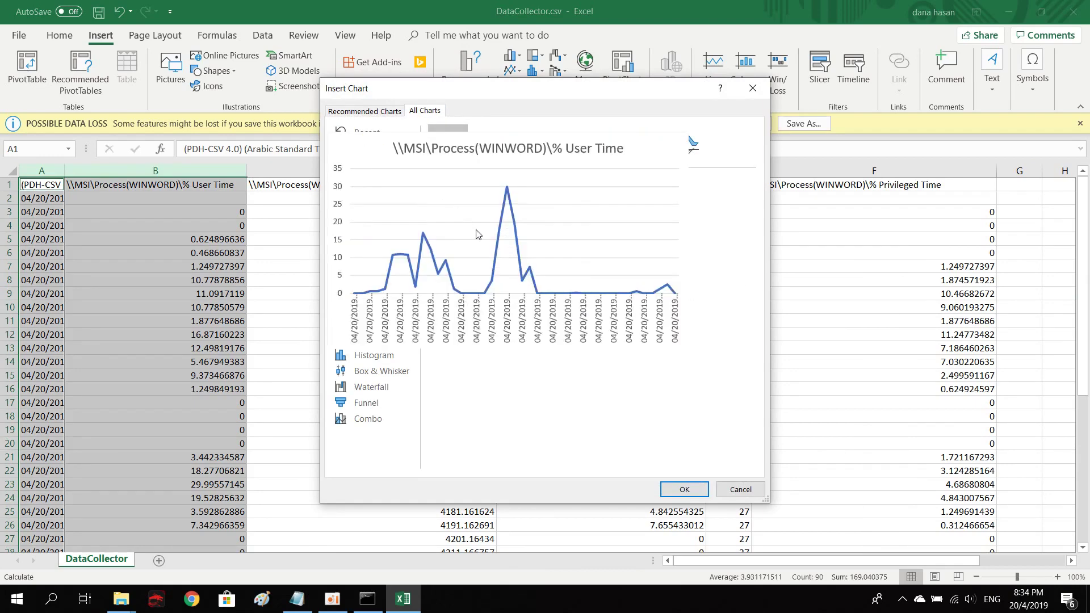
{"action": "left_click", "coordinate": [717, 492]}
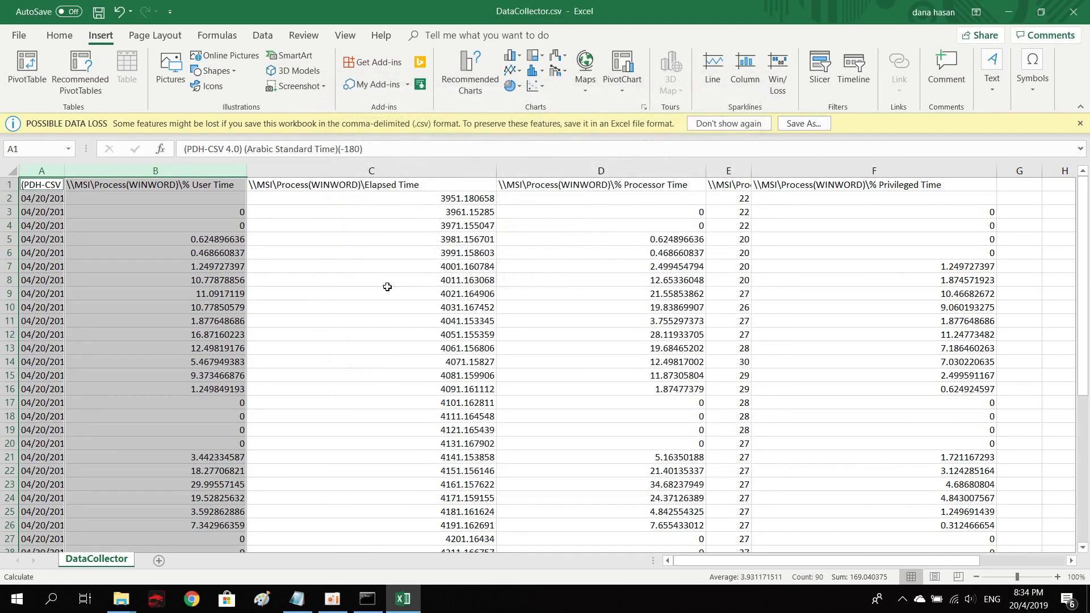
- Preview a line chart of the WINWORD Elapsed Time in column C against the timestamps in column A
{"action": "left_click", "coordinate": [370, 170]}
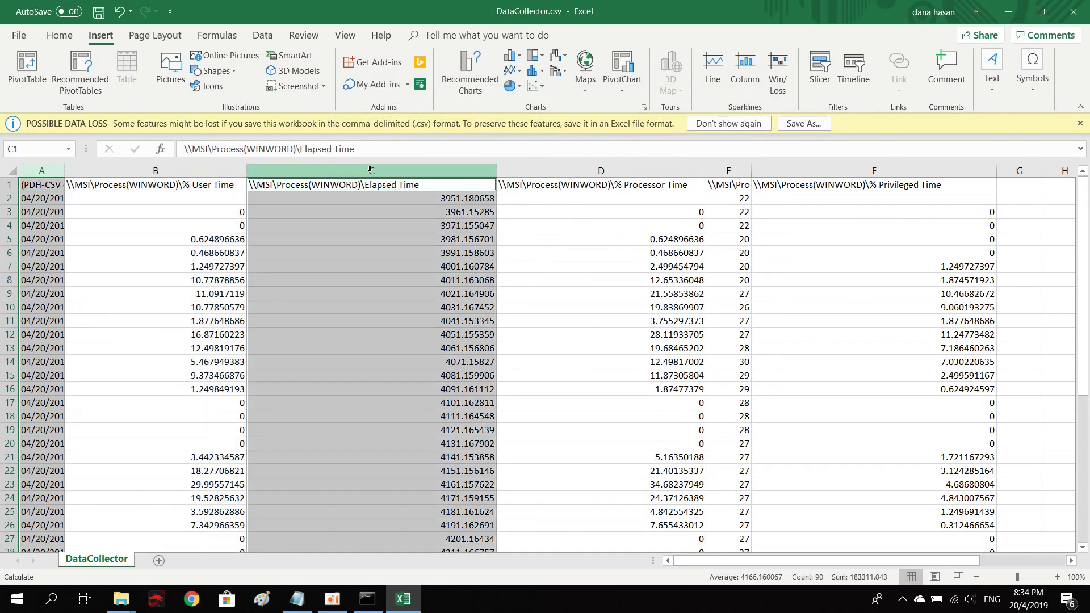
{"action": "left_click", "coordinate": [477, 79]}
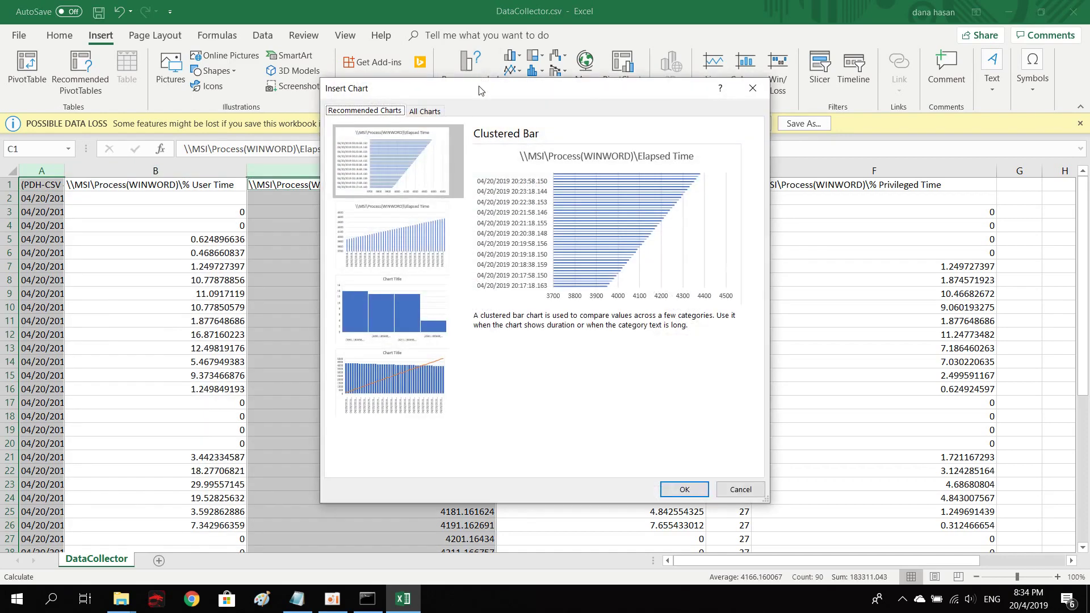
{"action": "left_click", "coordinate": [425, 110]}
{"action": "left_click", "coordinate": [363, 180]}
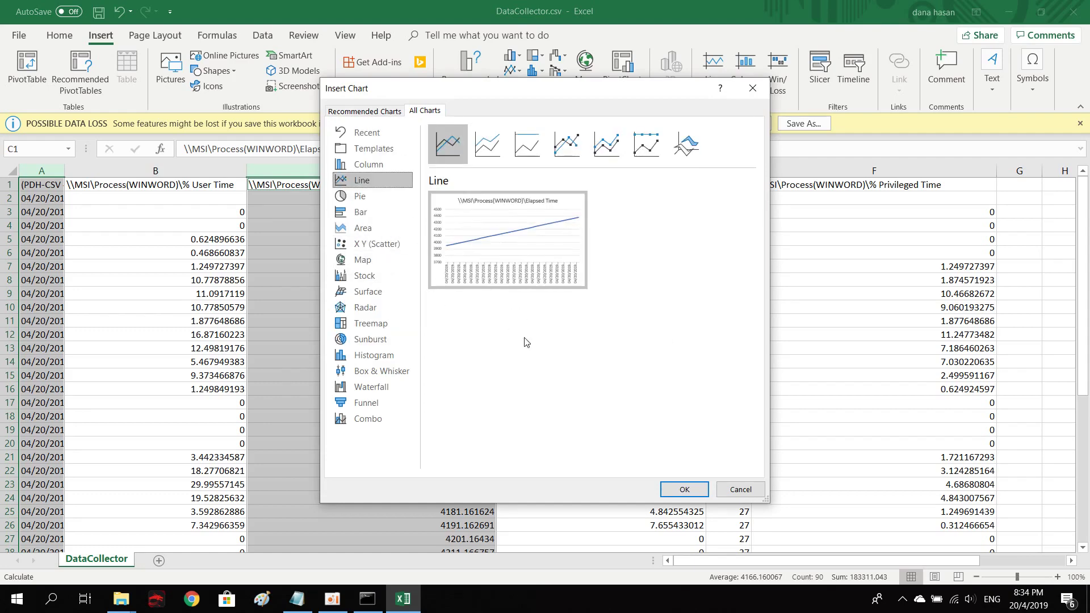
{"action": "mouse_move", "coordinate": [551, 256]}
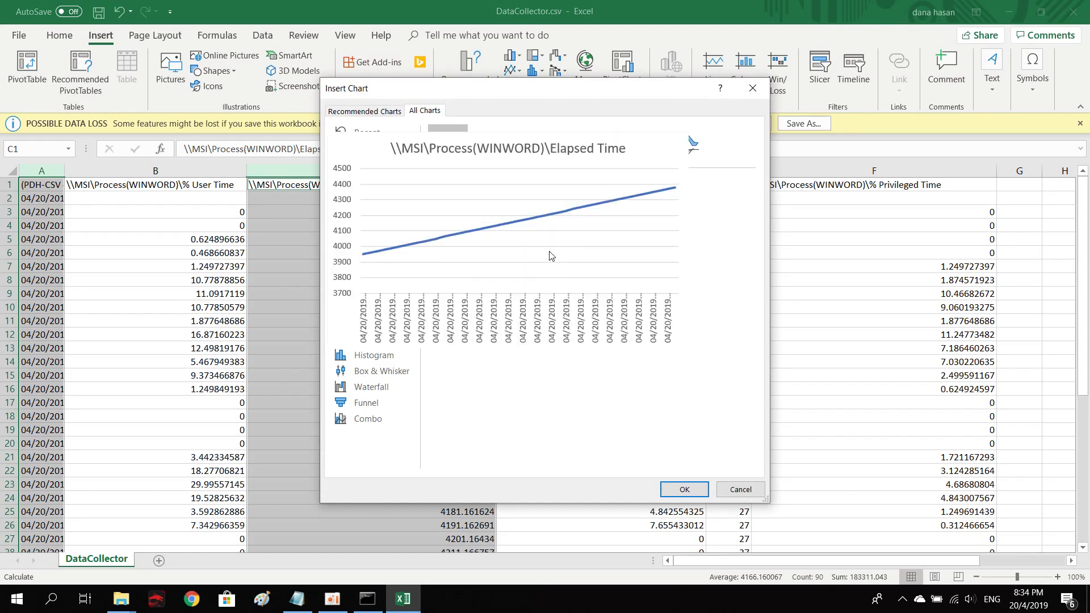